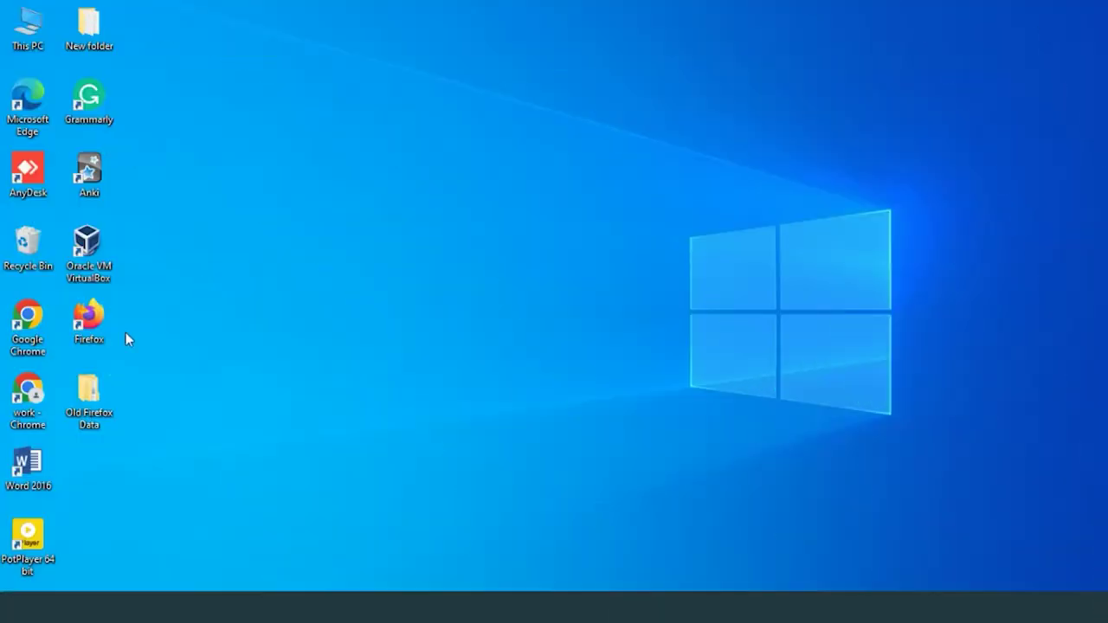
Step: Launch Chrome and go to the router address 192.168.1.1
double_click(32, 394)
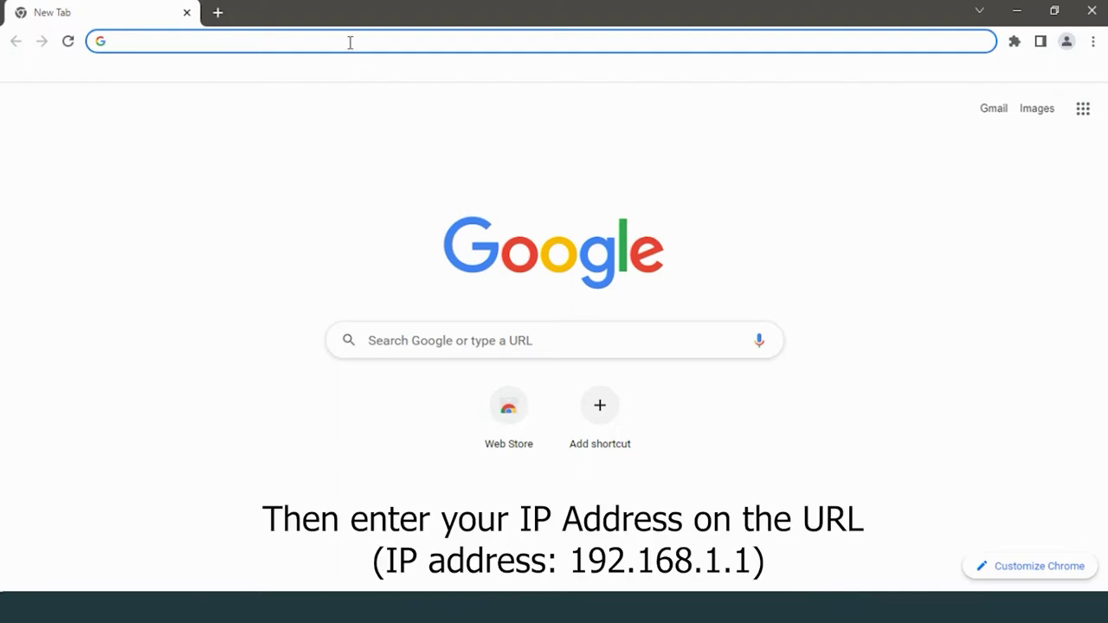
type("192")
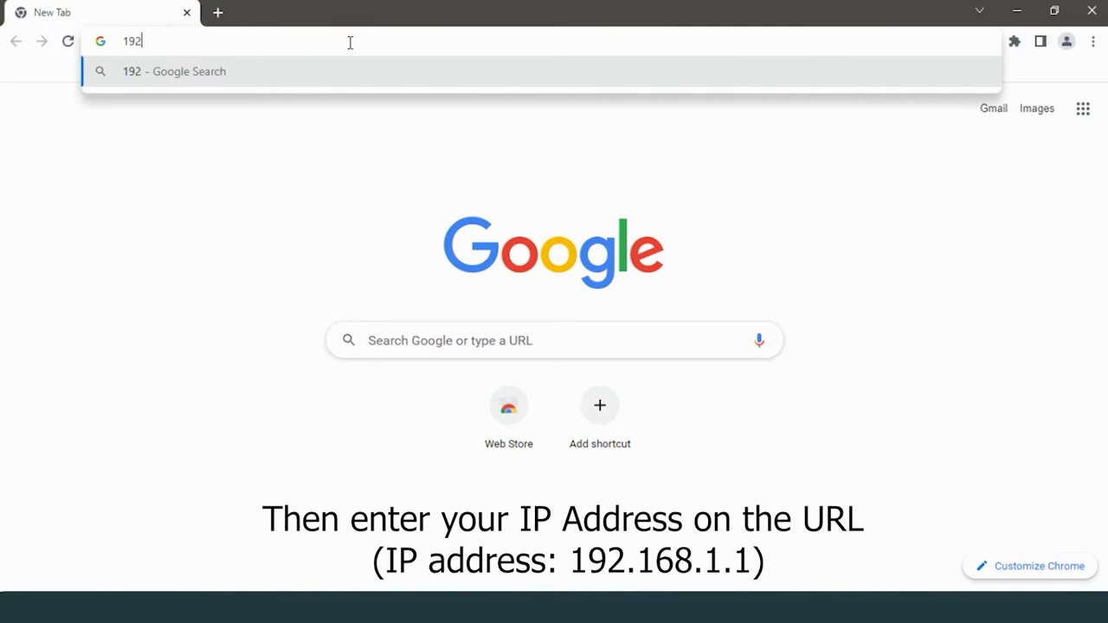
type(".168")
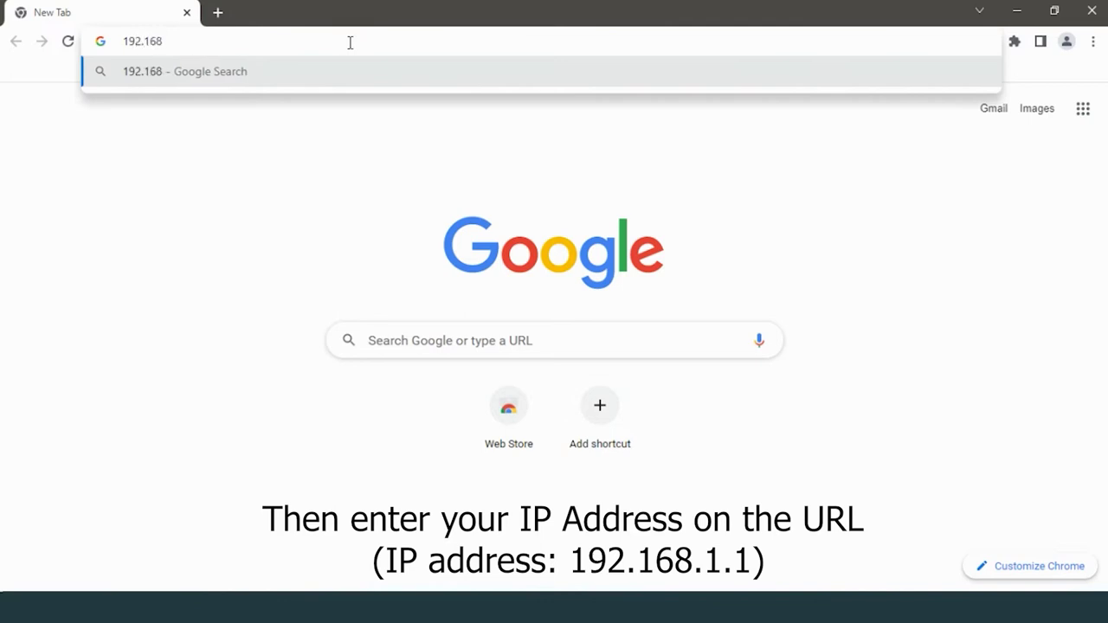
type(".1.1")
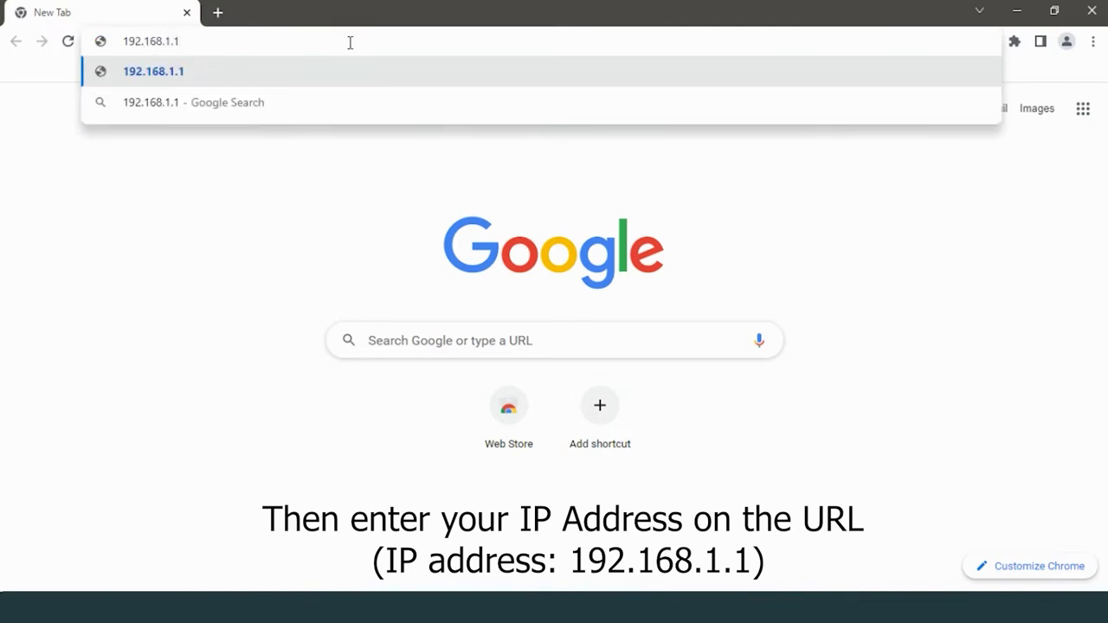
key("Return")
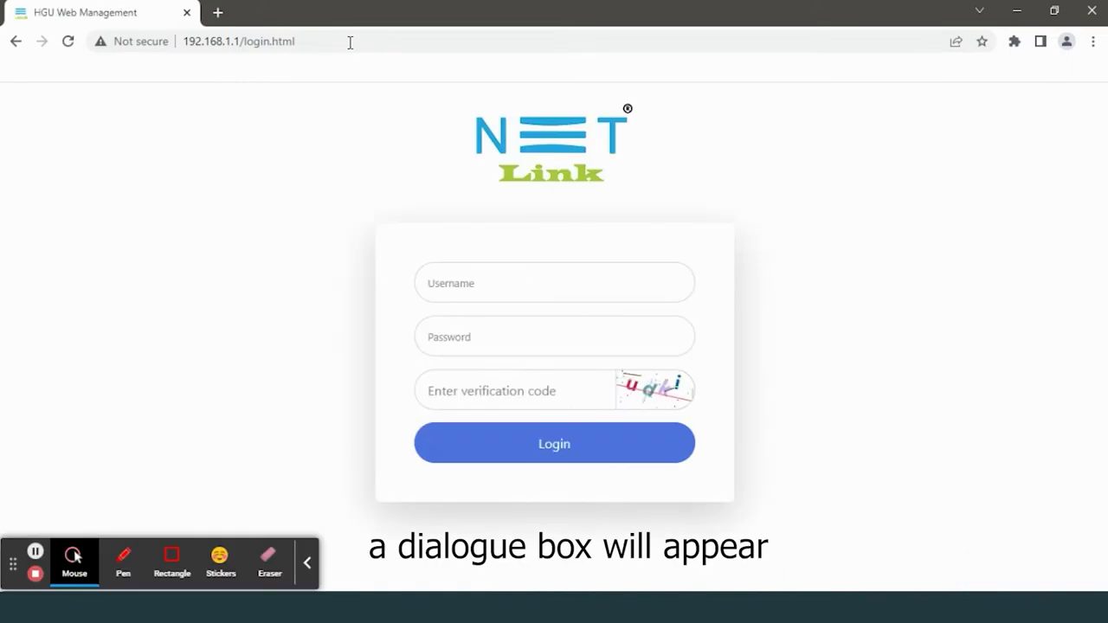
Step: Log in to the router with the username, password and verification code
left_click(305, 563)
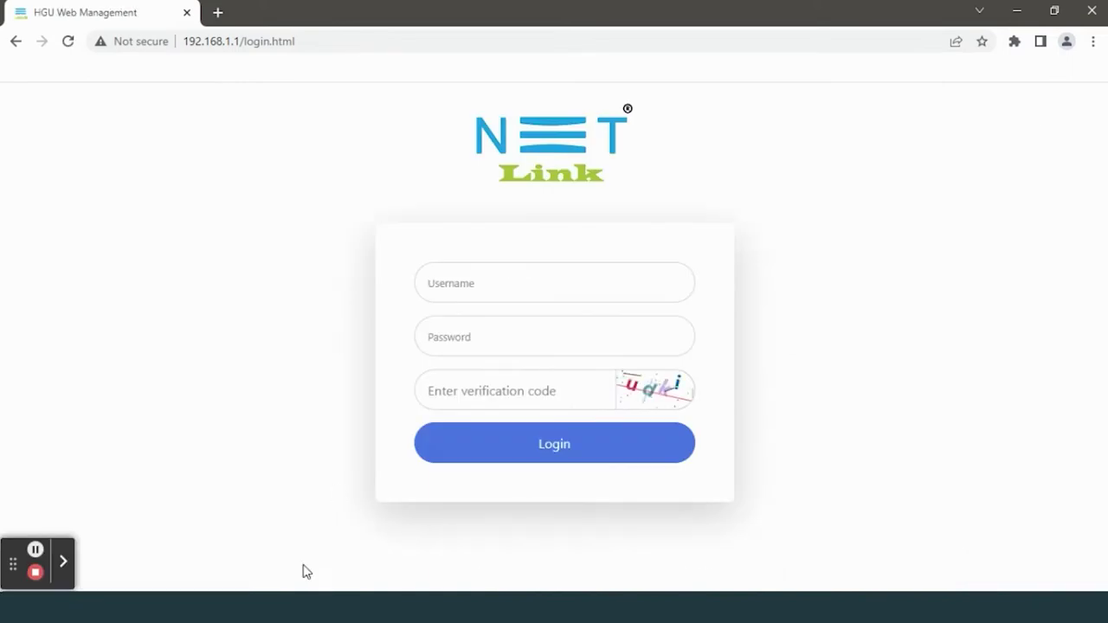
left_click(530, 300)
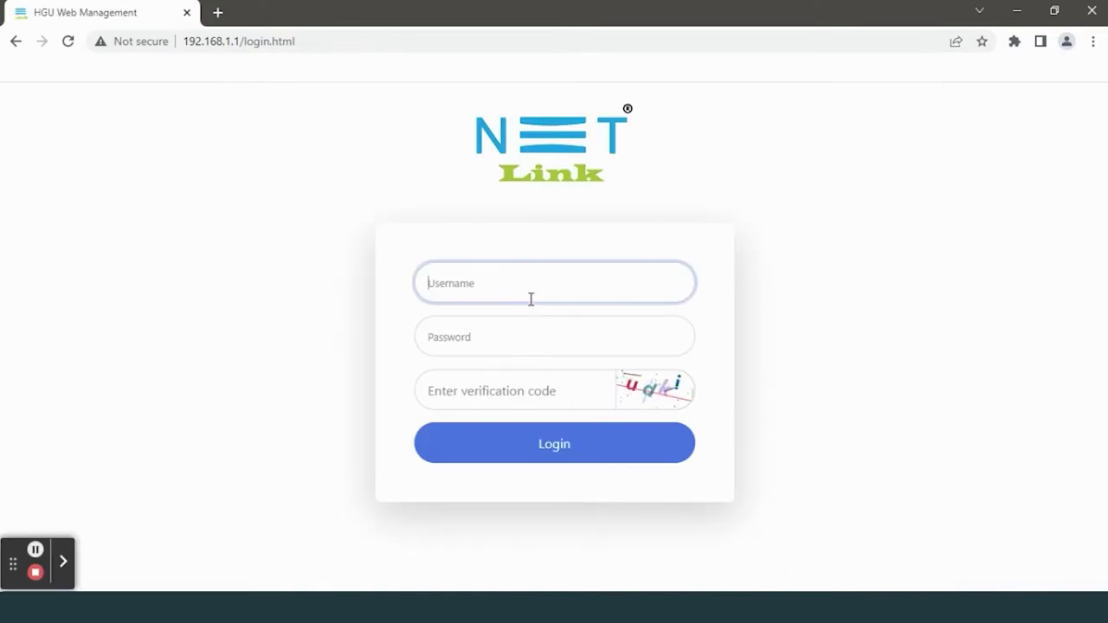
left_click(524, 335)
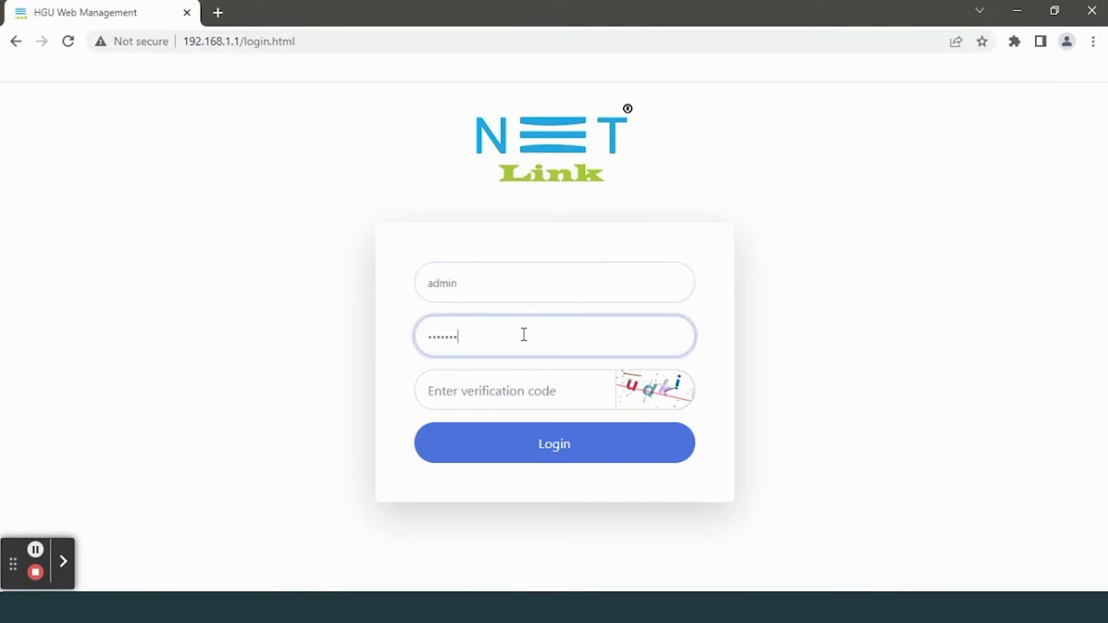
type("••")
left_click(512, 396)
type("udki")
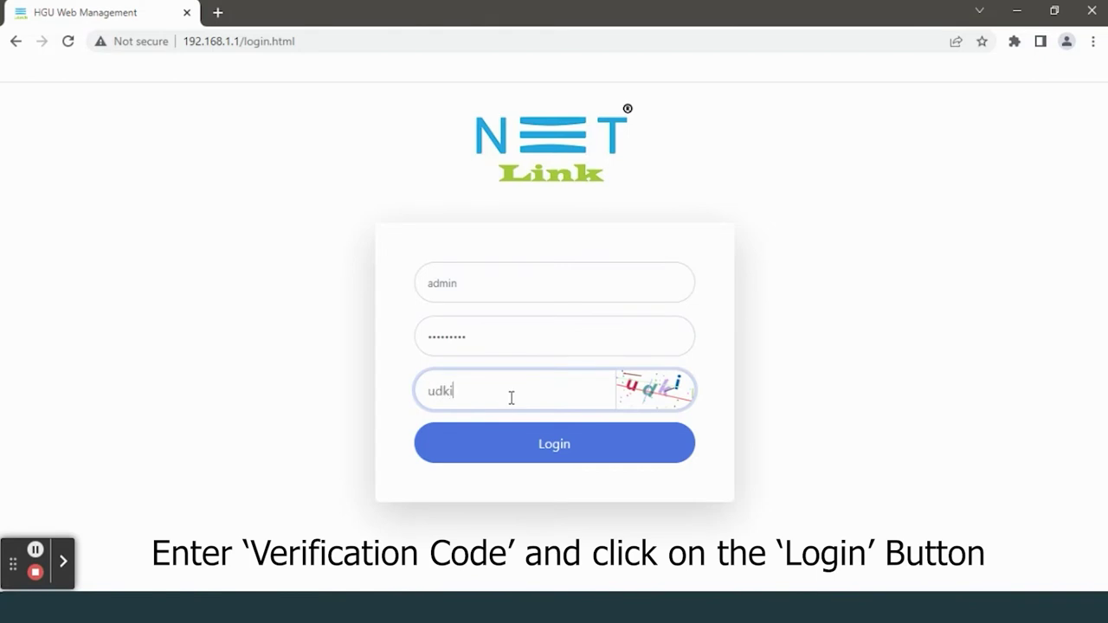
left_click(494, 441)
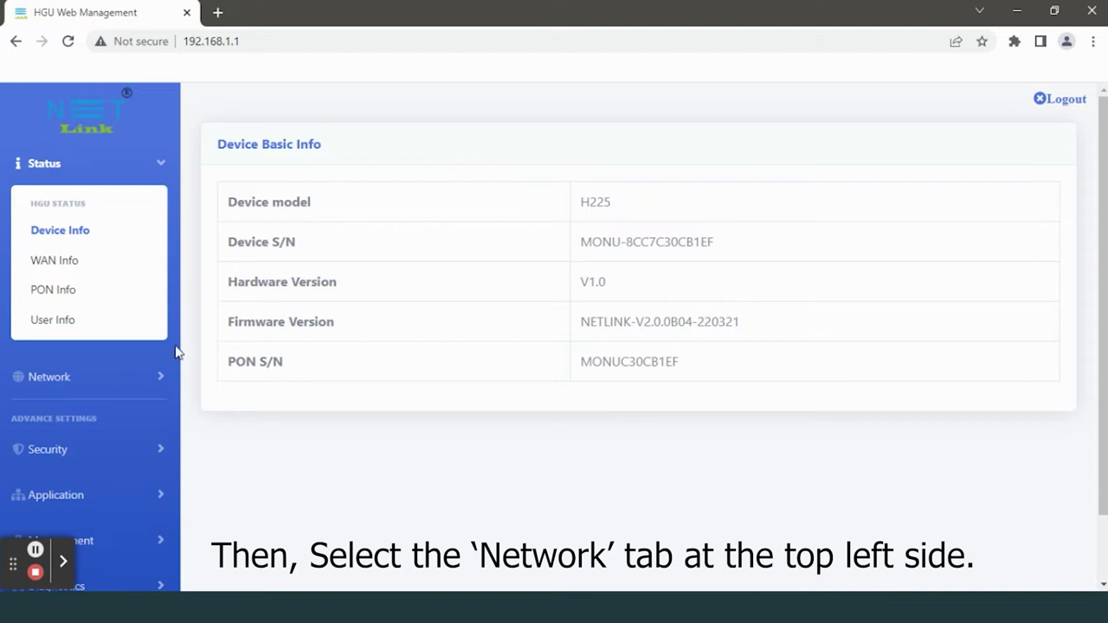
Step: Go to Network > WAN to reach the WAN Config page
left_click(163, 383)
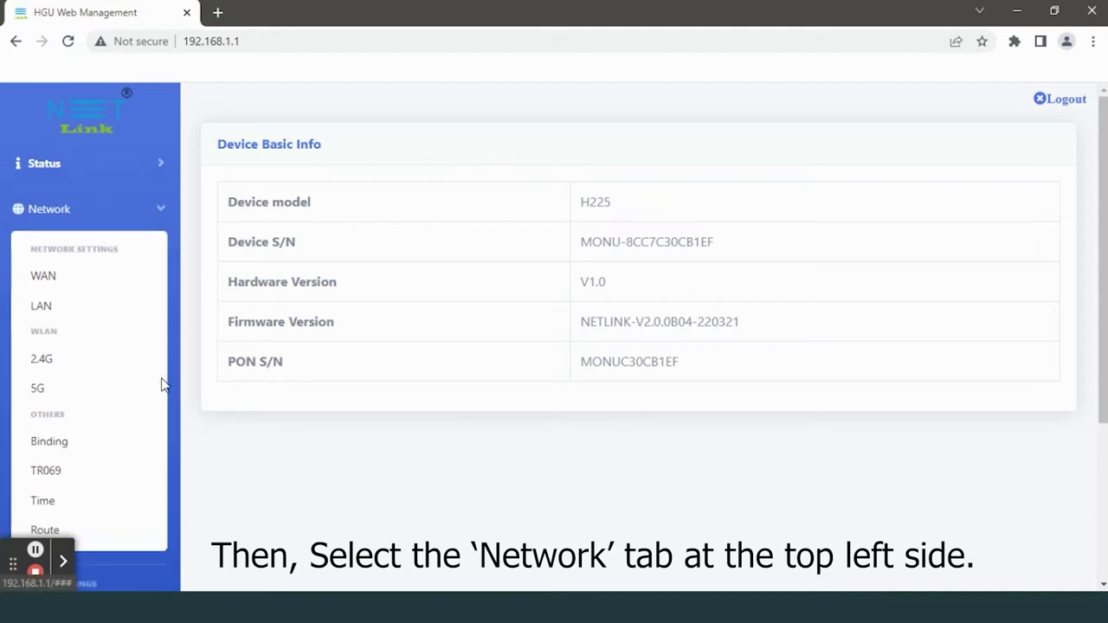
left_click(116, 279)
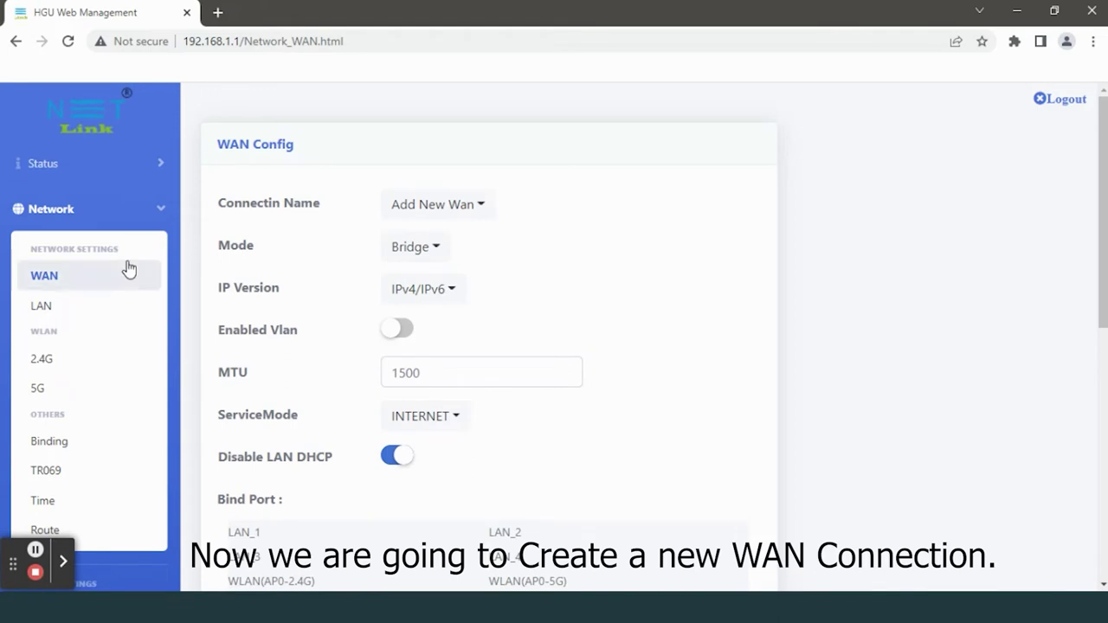
Step: Choose Add New Wan and set the connection's mode to Route
left_click(481, 206)
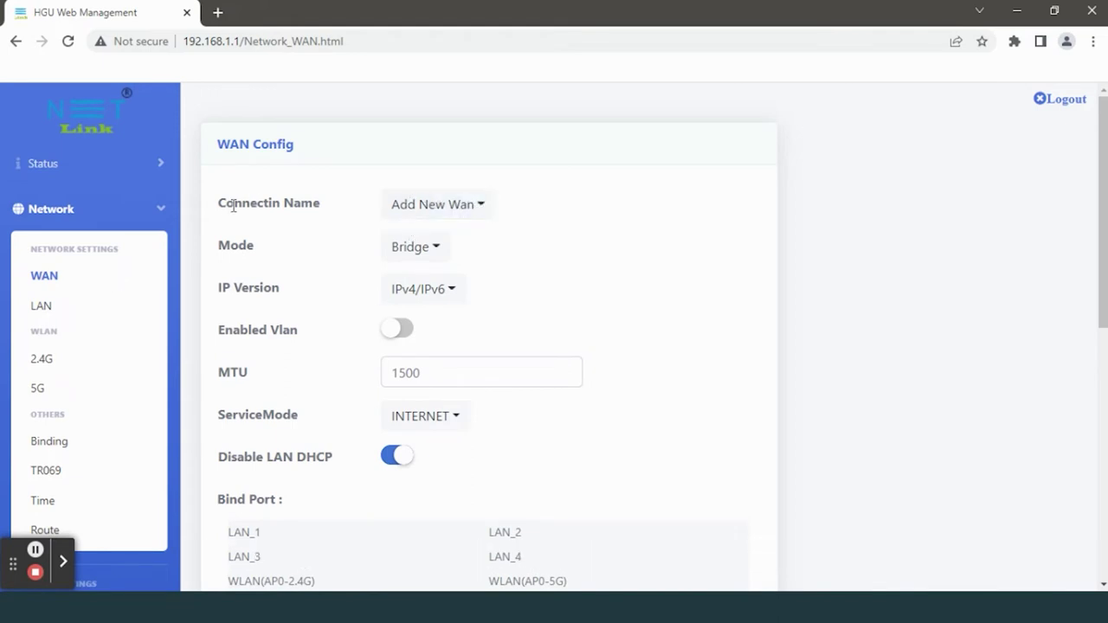
left_click_drag(218, 206, 359, 213)
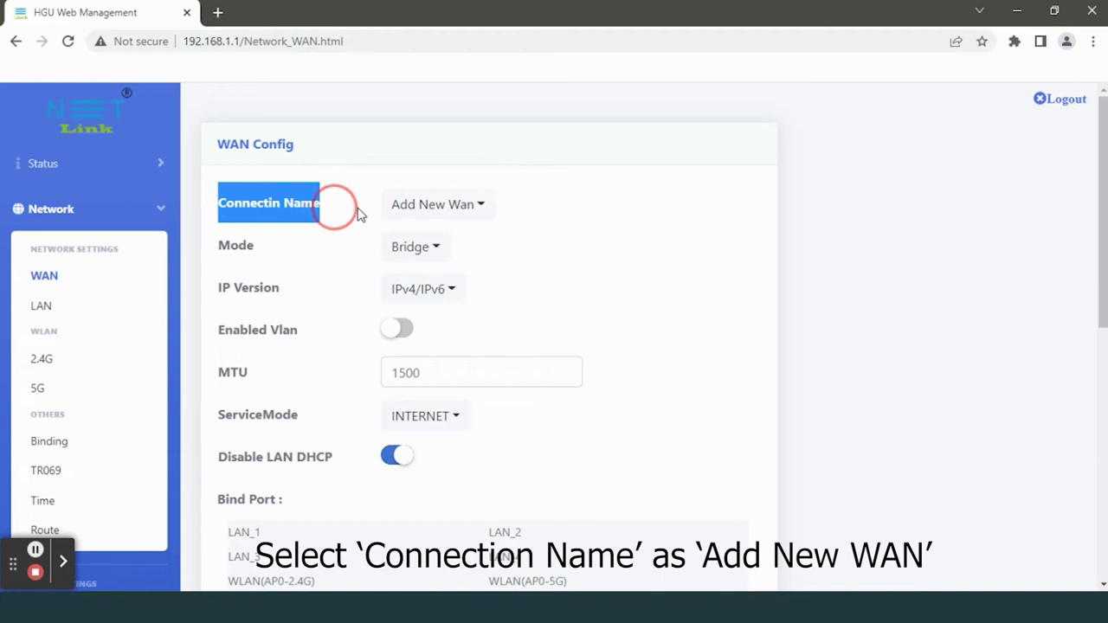
left_click(425, 218)
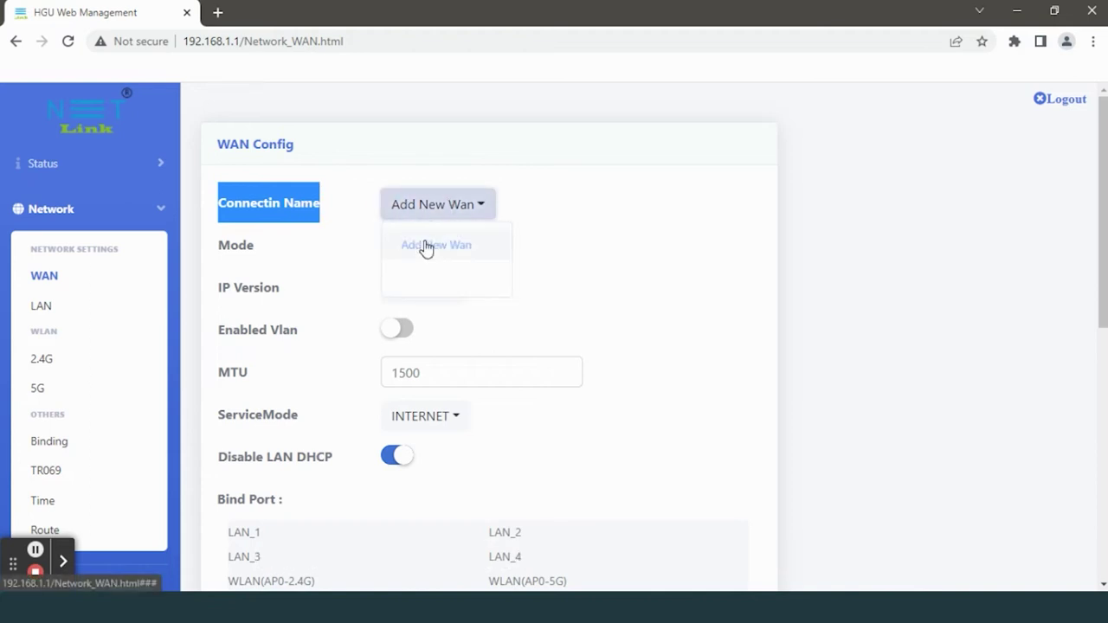
left_click(425, 246)
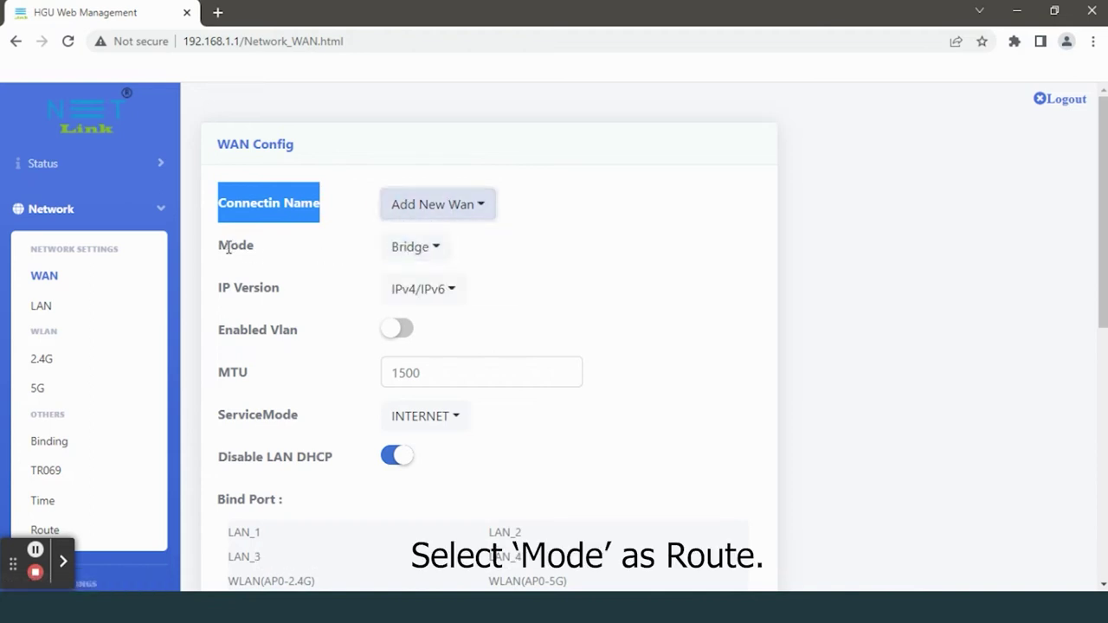
left_click_drag(219, 245, 272, 248)
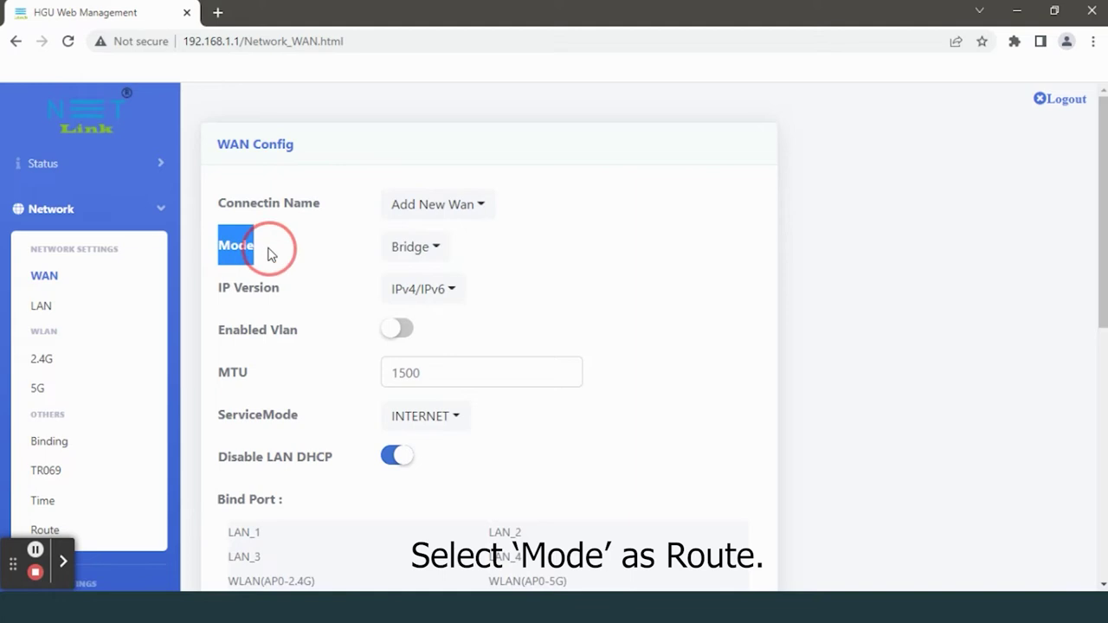
left_click(418, 257)
left_click(421, 319)
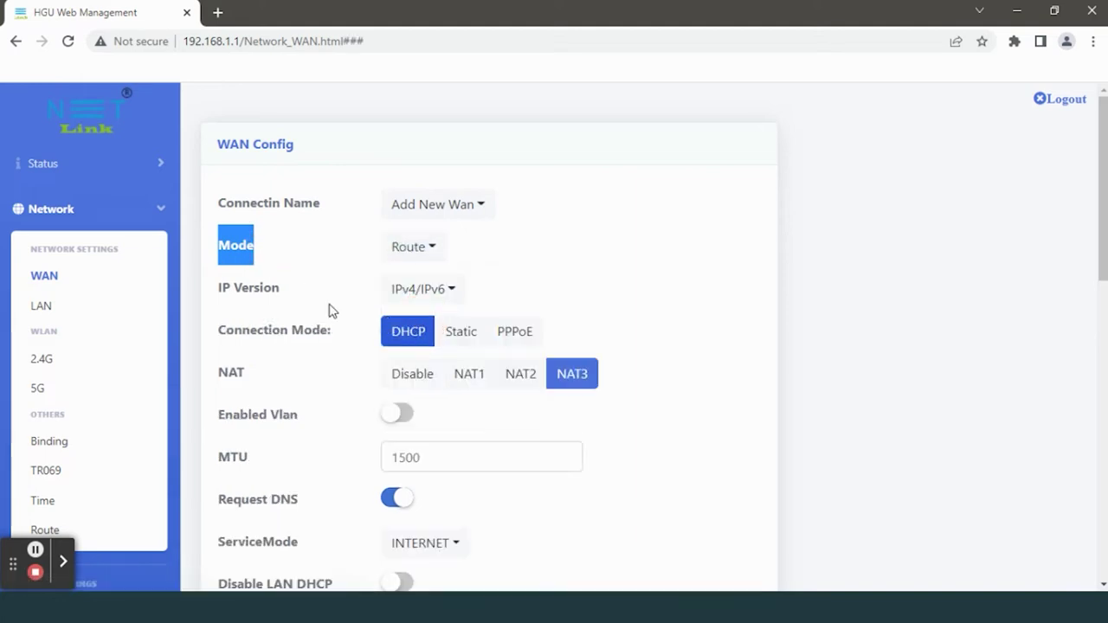
Step: Set IP version to IPv4, keep DHCP connection mode, and select NAT3
left_click_drag(227, 287, 297, 297)
left_click(297, 290)
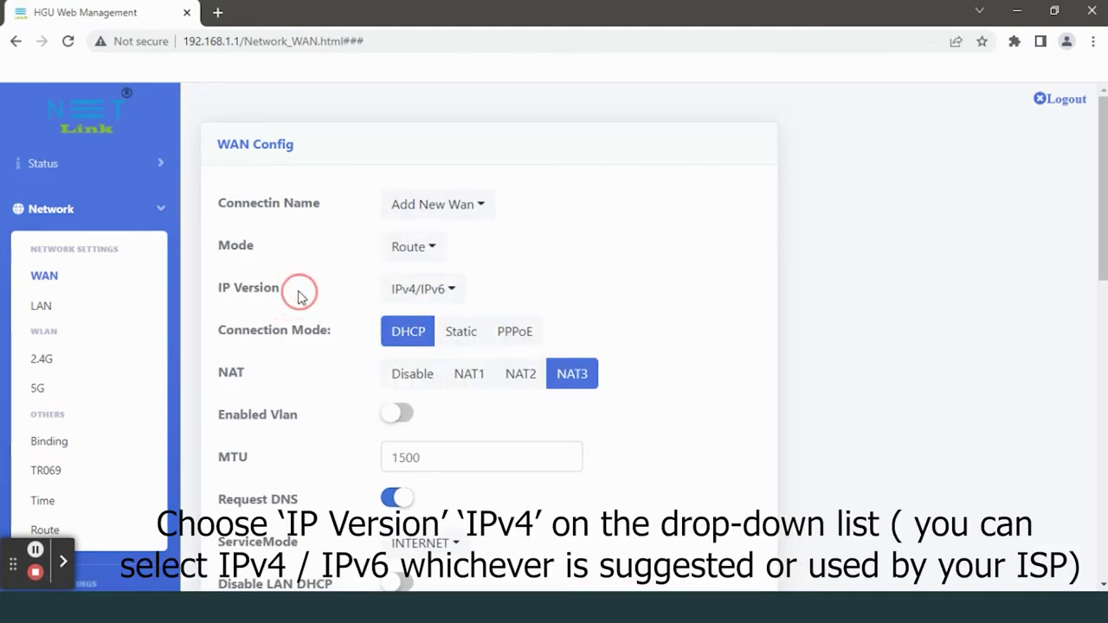
left_click(416, 294)
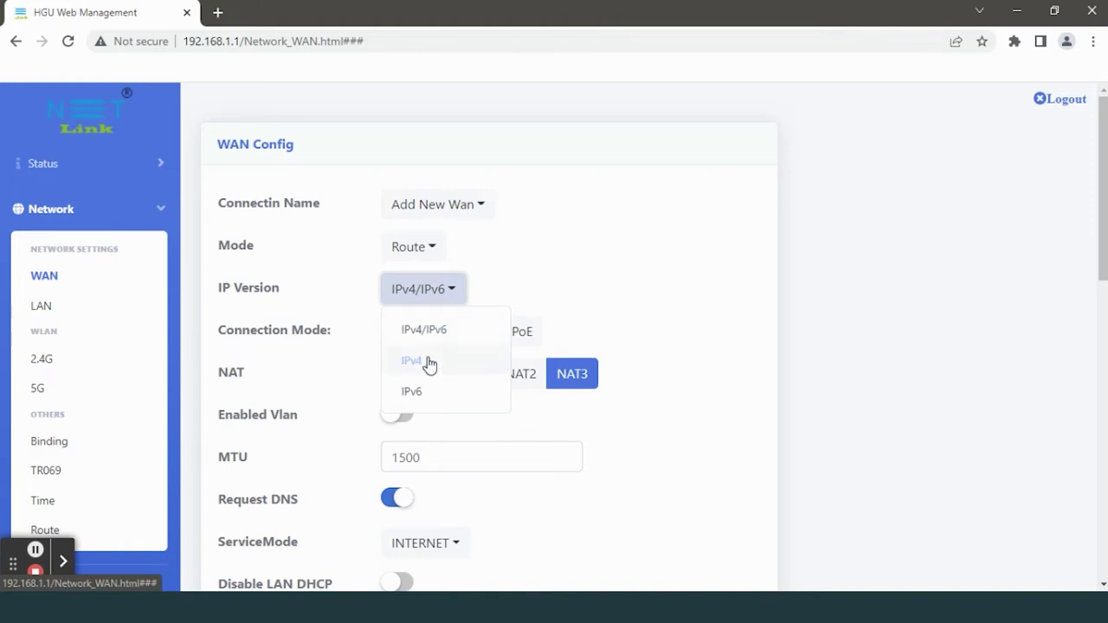
left_click(425, 360)
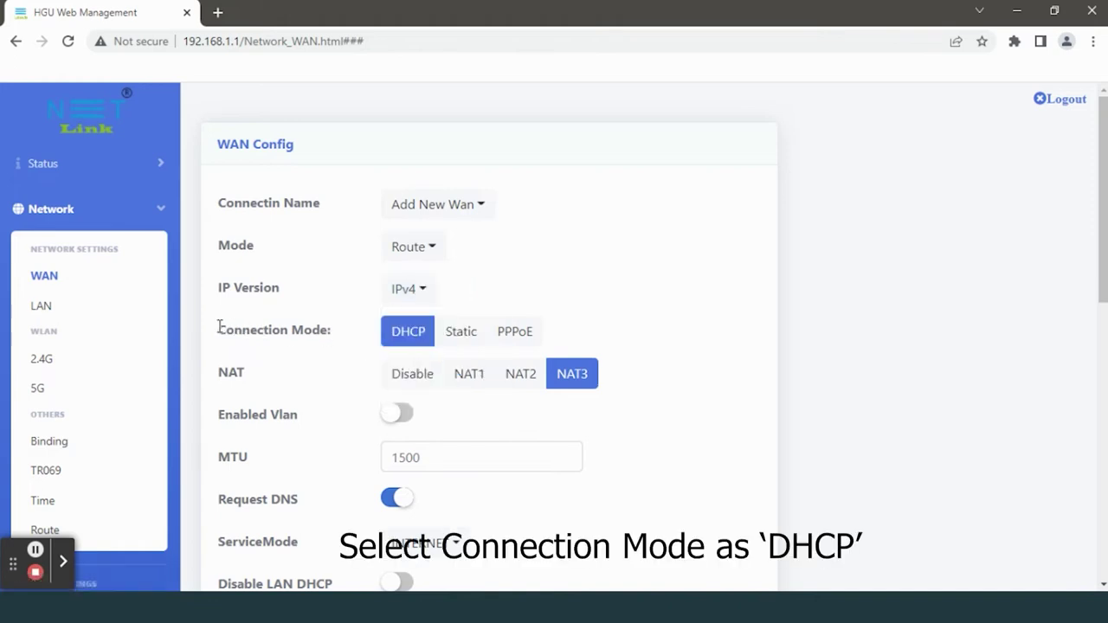
left_click_drag(220, 327, 346, 338)
left_click(409, 342)
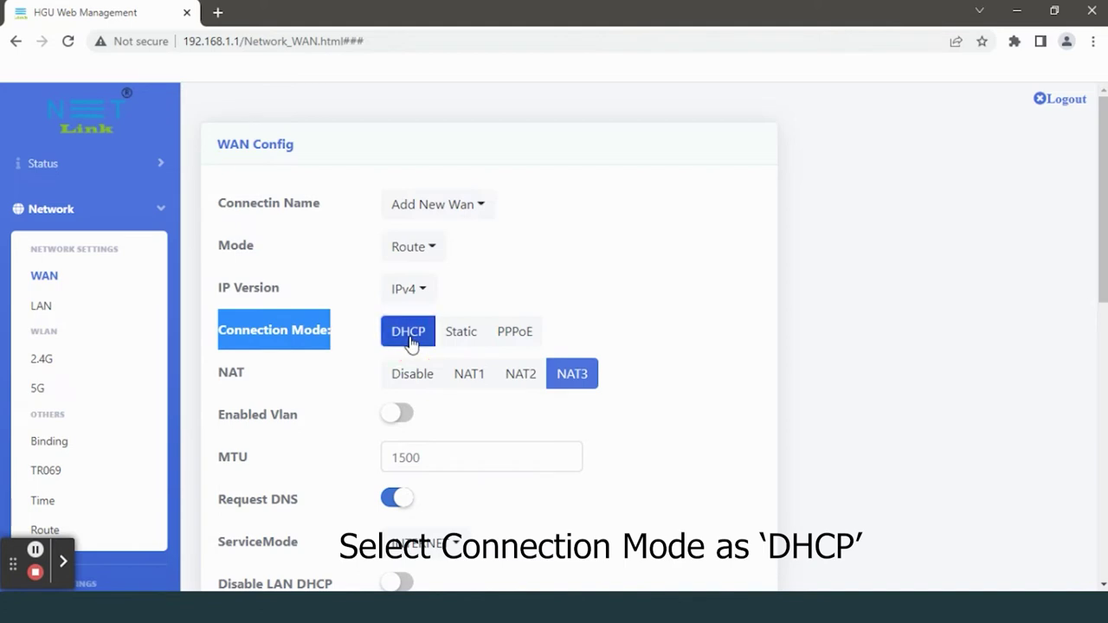
double_click(231, 372)
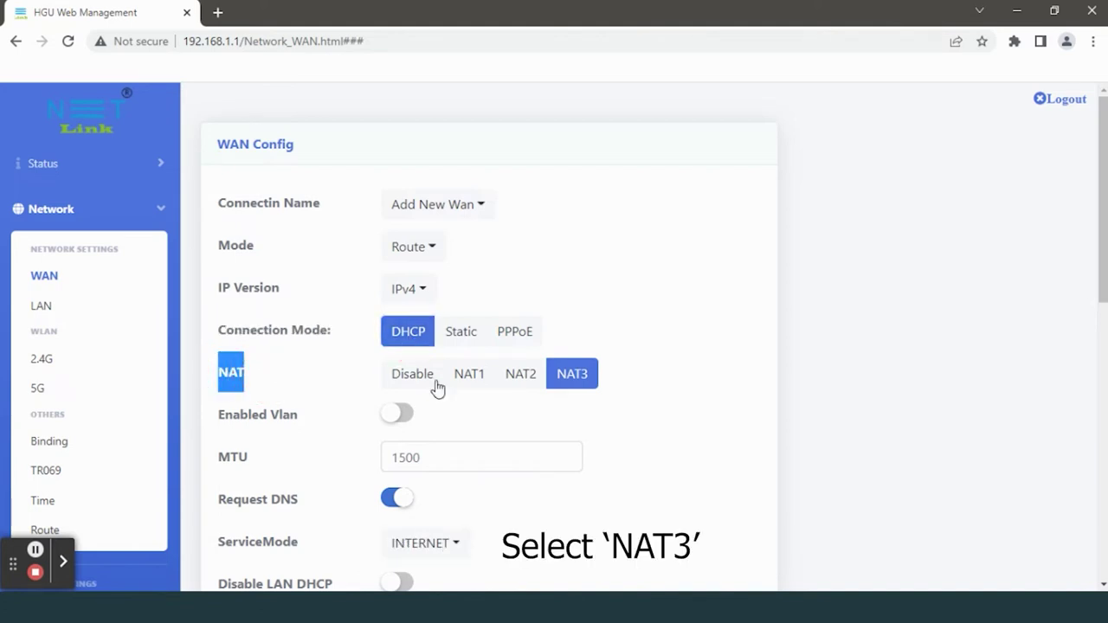
left_click(569, 383)
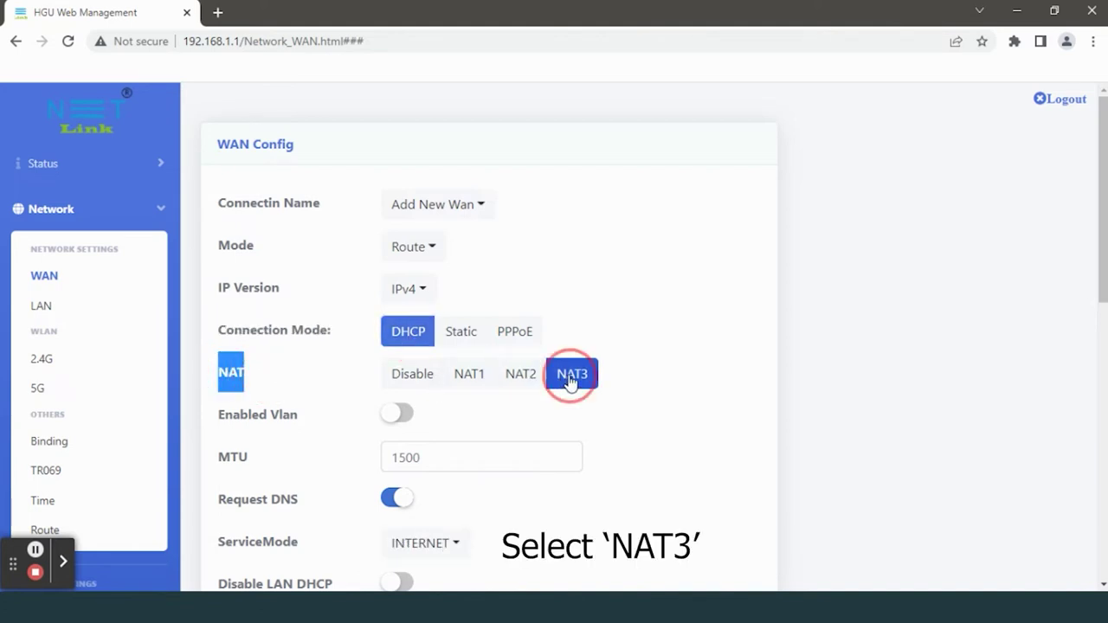
Step: Enable VLAN and fill in the ISP-provided VLAN ID
scroll(606, 381, "down", 2)
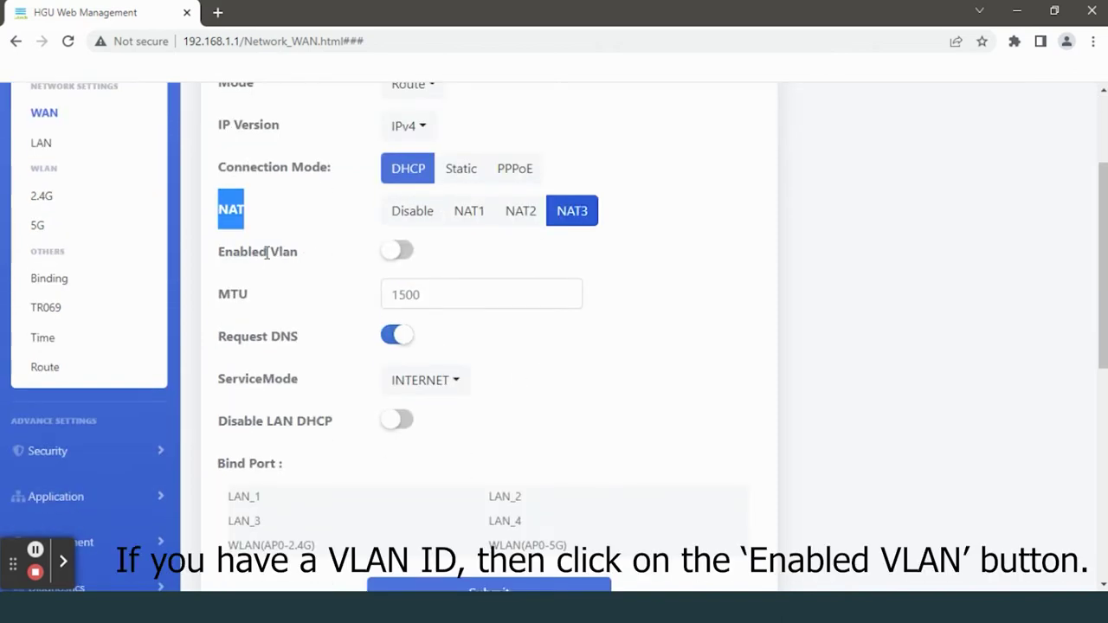
left_click_drag(219, 252, 302, 271)
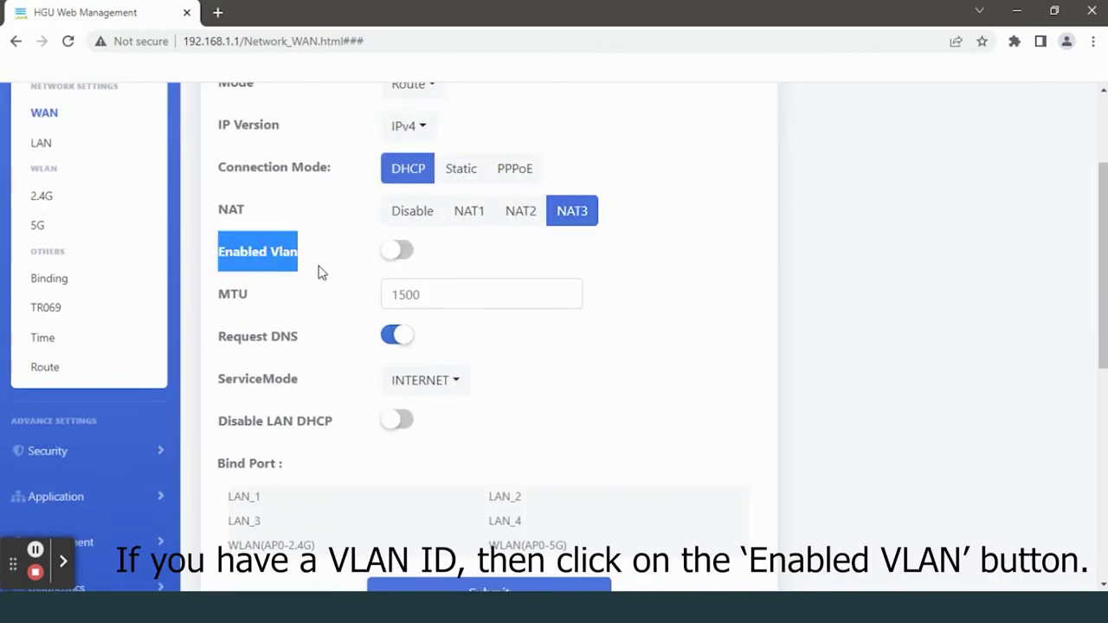
left_click(398, 254)
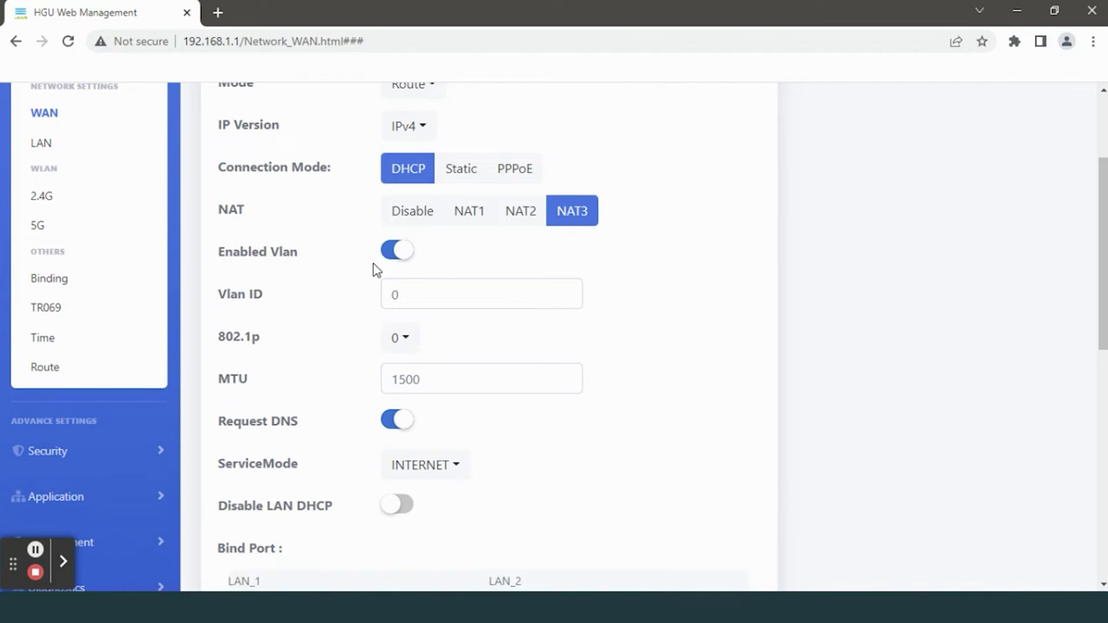
double_click(258, 294)
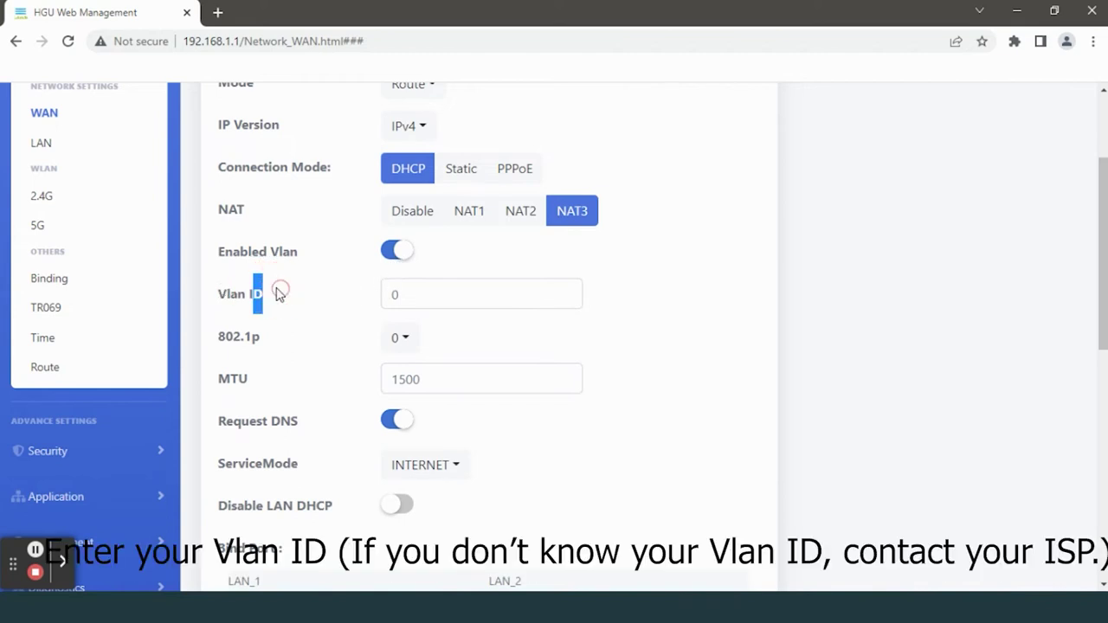
left_click_drag(215, 299, 314, 302)
left_click(395, 295)
left_click(407, 295)
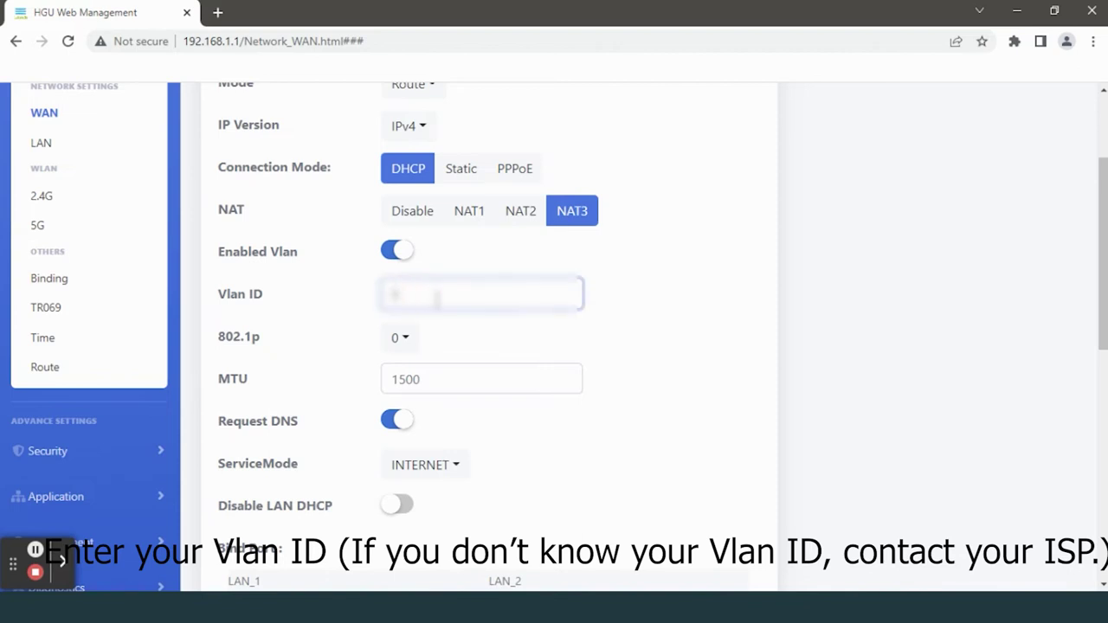
type("7")
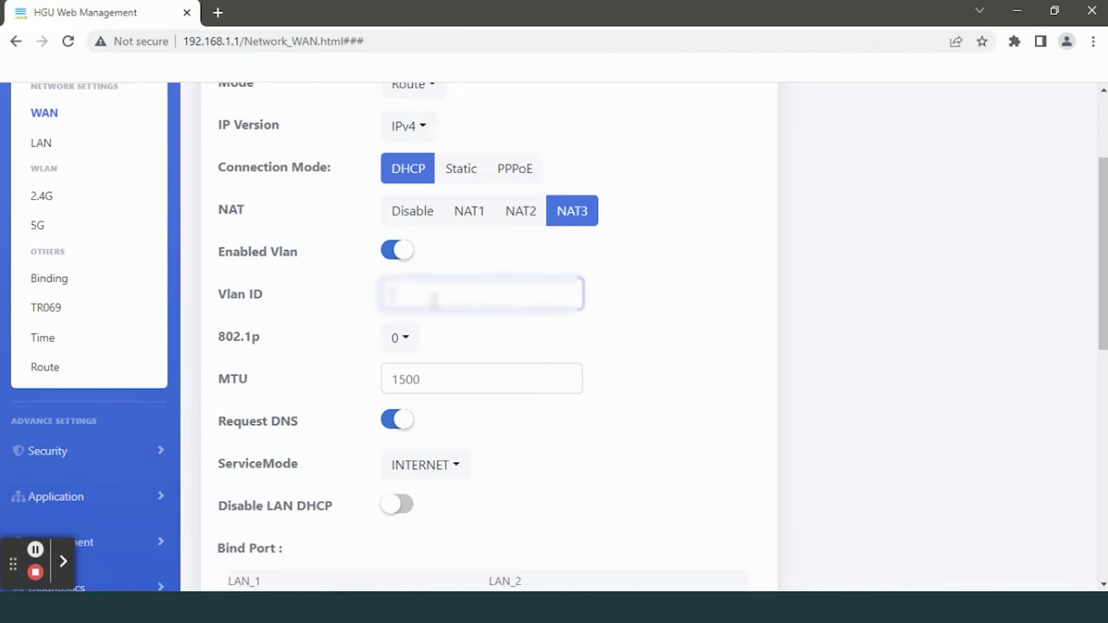
Step: Keep the ServiceMode set to INTERNET
scroll(396, 346, "down", 1)
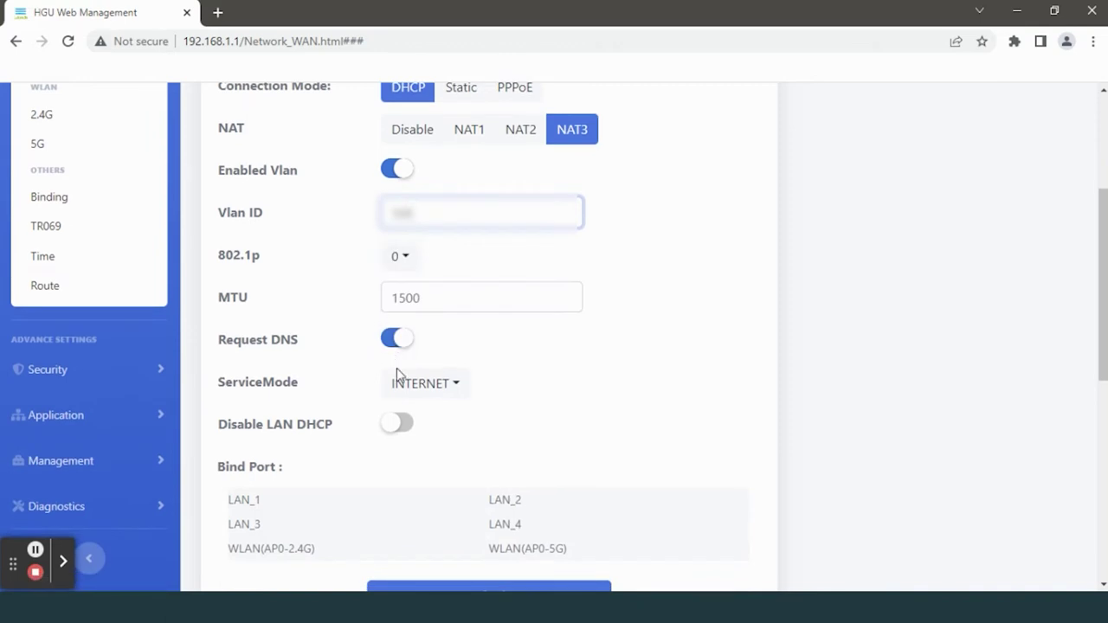
left_click_drag(218, 381, 313, 386)
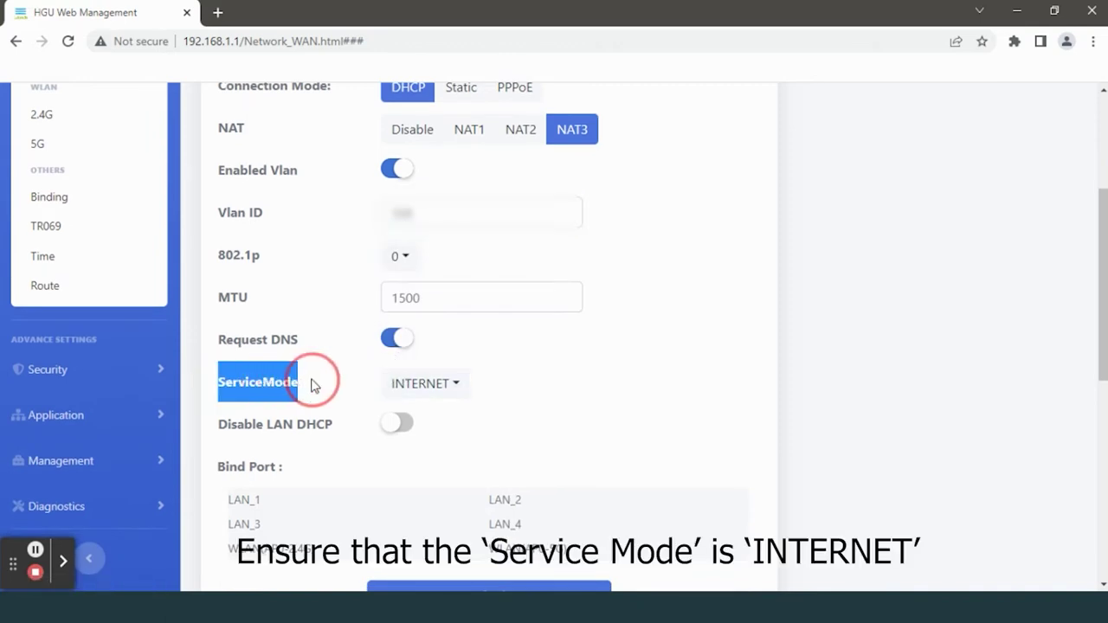
left_click(427, 383)
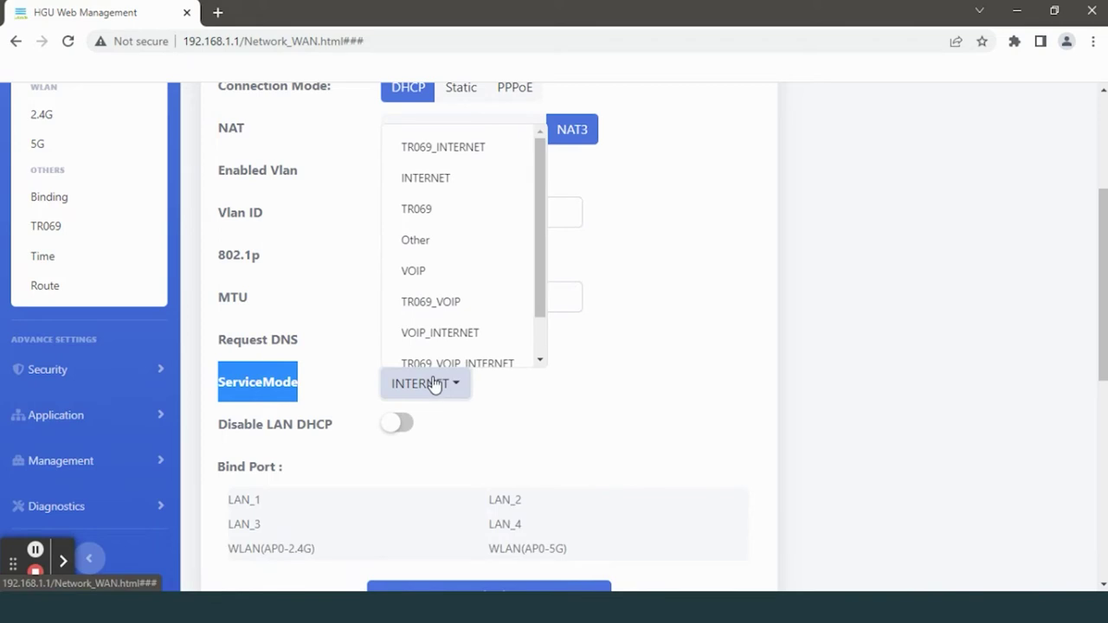
left_click(435, 179)
Step: Turn on Disable LAN DHCP for the new WAN entry
scroll(342, 379, "down", 2)
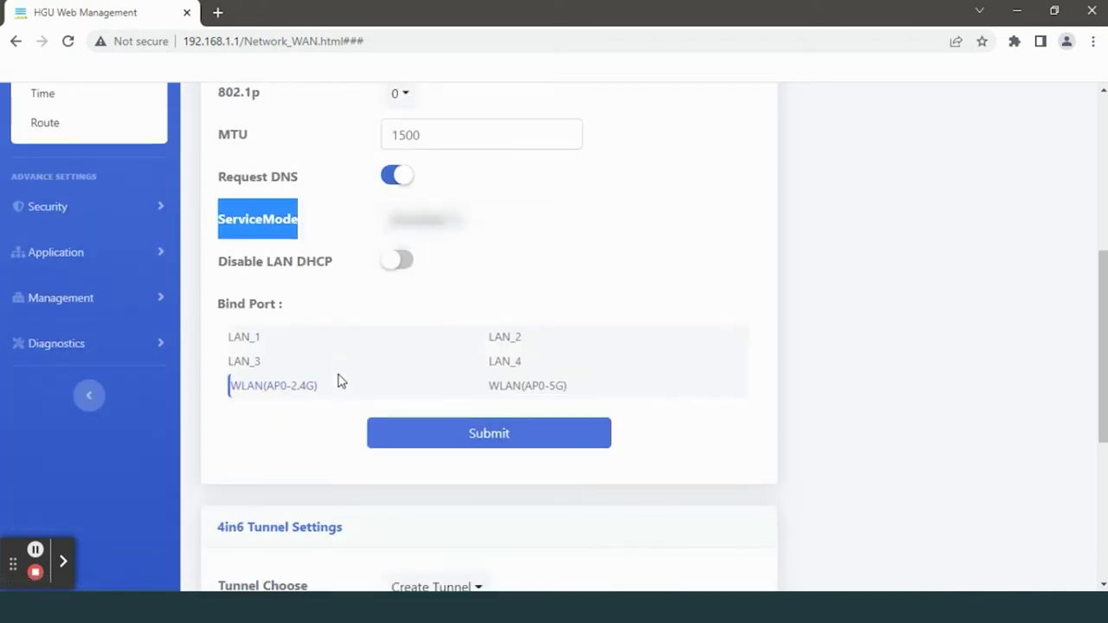
left_click_drag(220, 263, 350, 287)
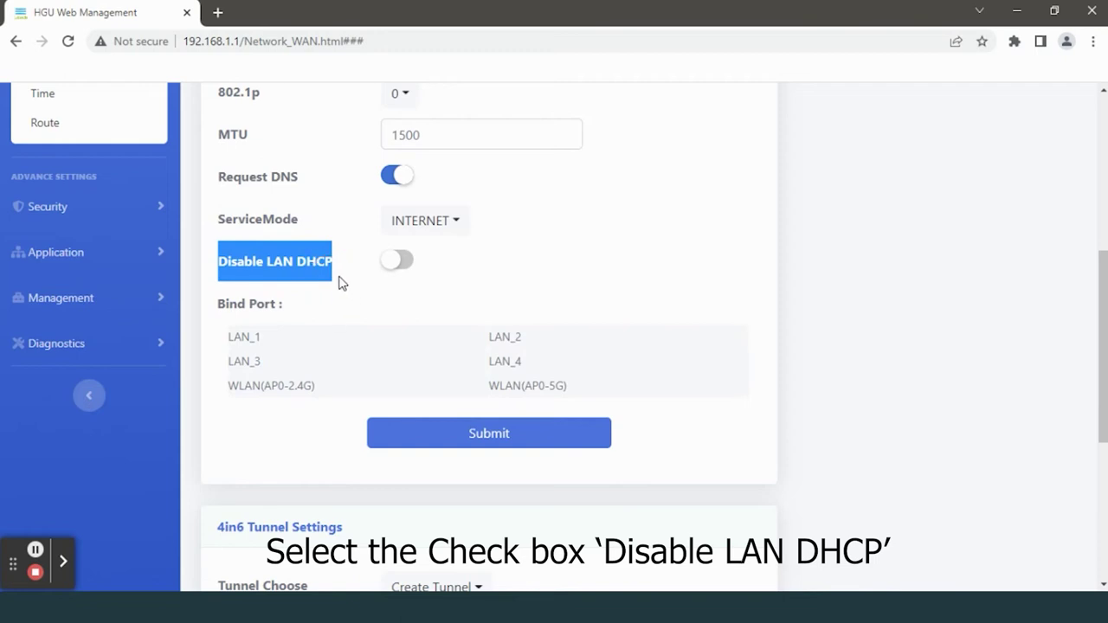
left_click(399, 268)
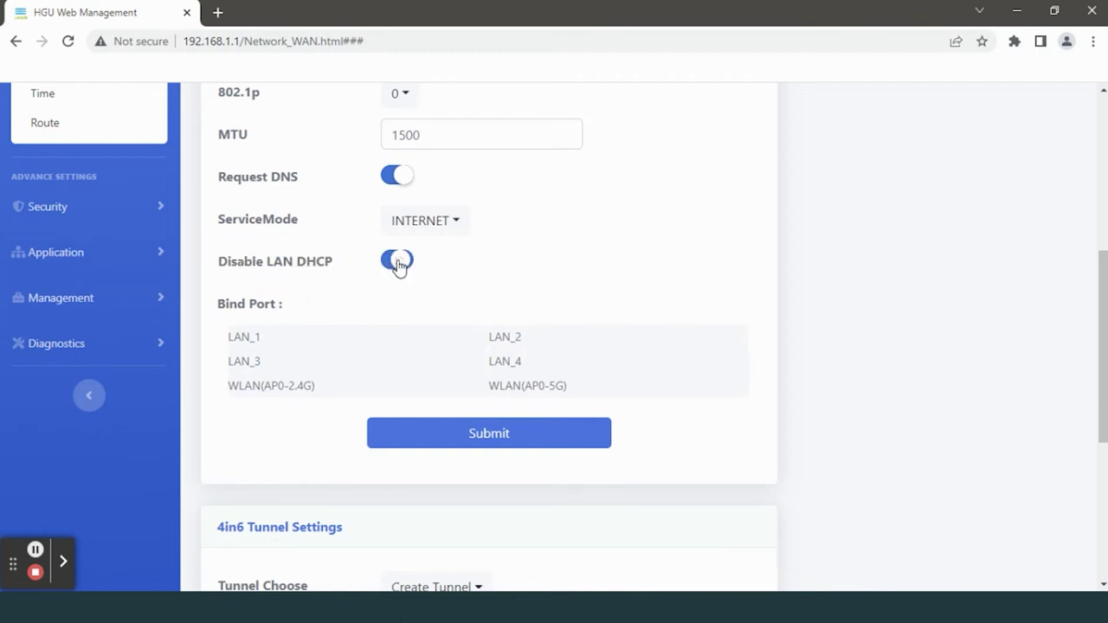
Step: Bind LAN_1, WLAN(AP0-2.4G), WLAN(AP0-5G) and LAN_2 to the connection
scroll(292, 307, "down", 1)
left_click_drag(222, 221, 285, 222)
left_click(333, 229)
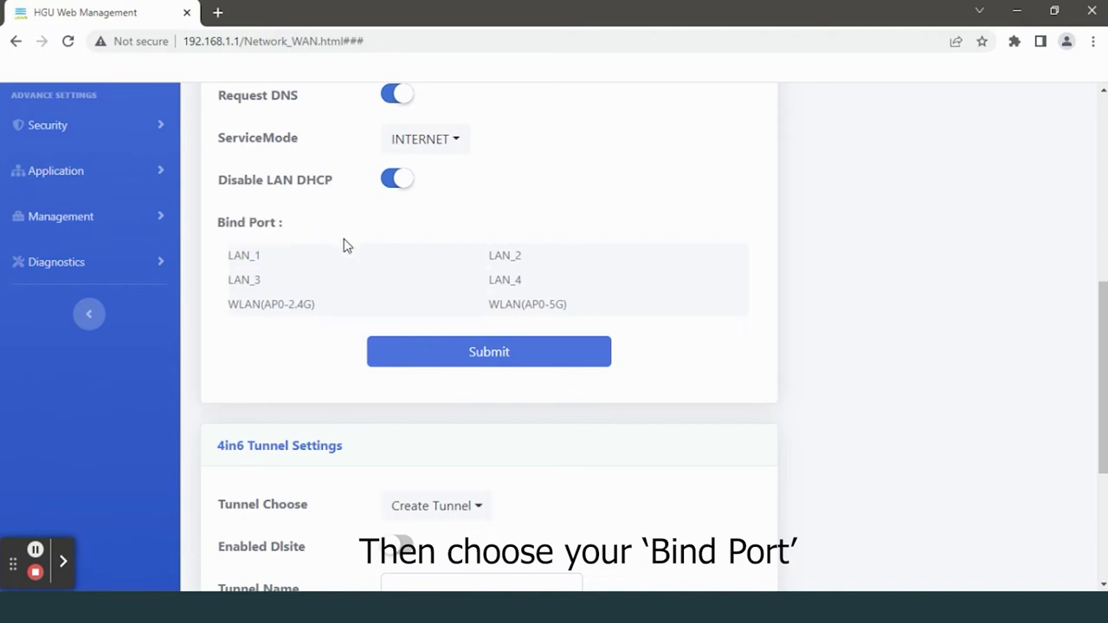
left_click(251, 254)
left_click(281, 305)
left_click(511, 308)
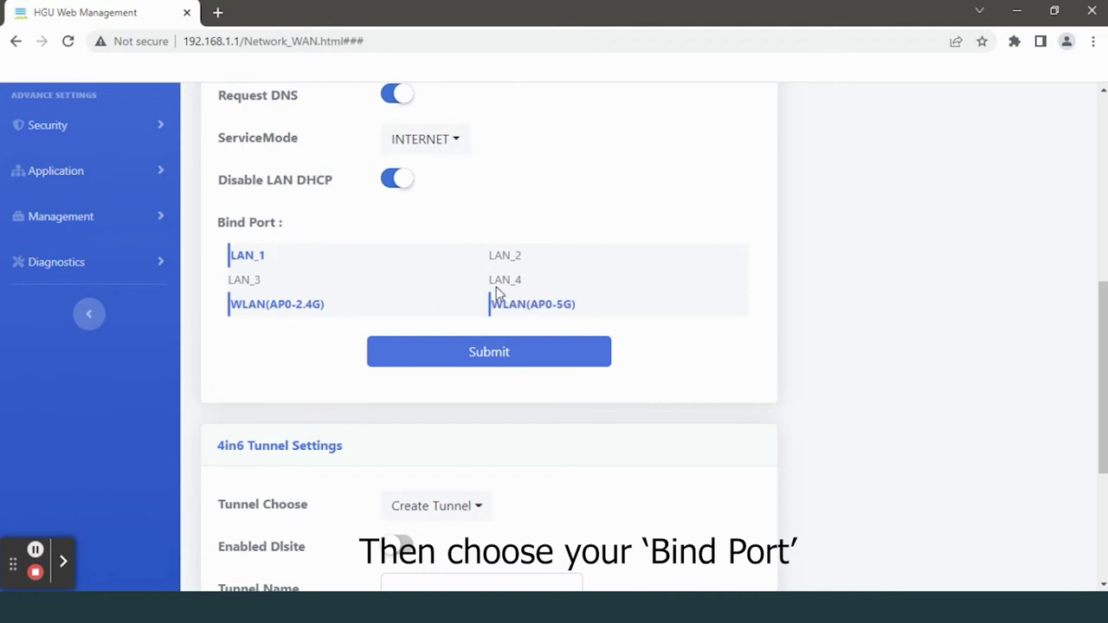
left_click(491, 261)
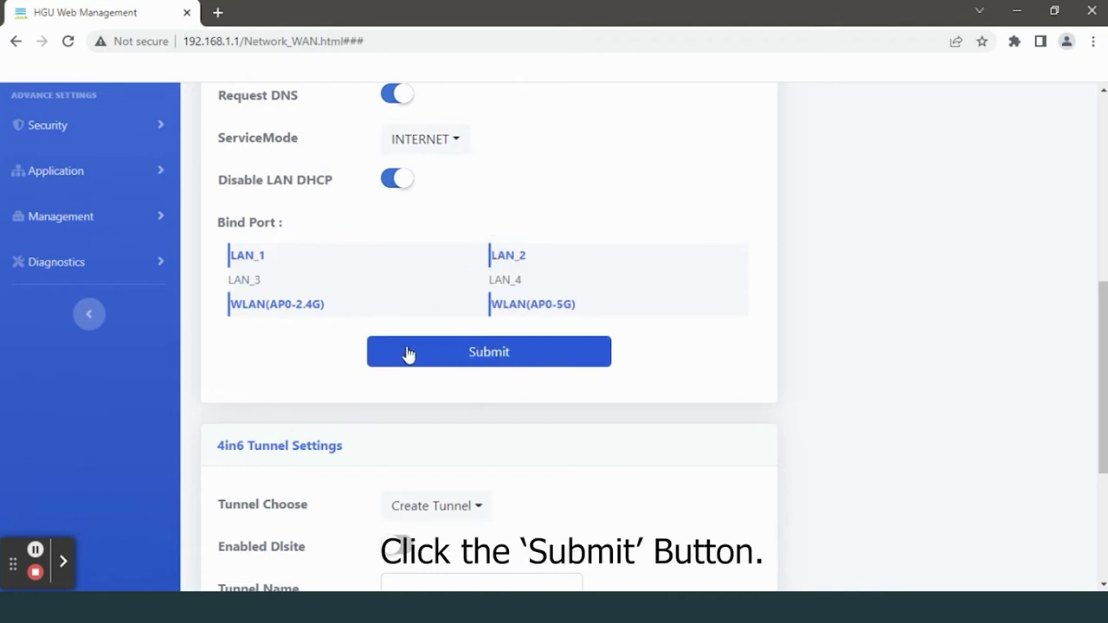
Step: Submit the WAN connection and confirm it appears as 3_INTERNET_R_VID_500
left_click(500, 352)
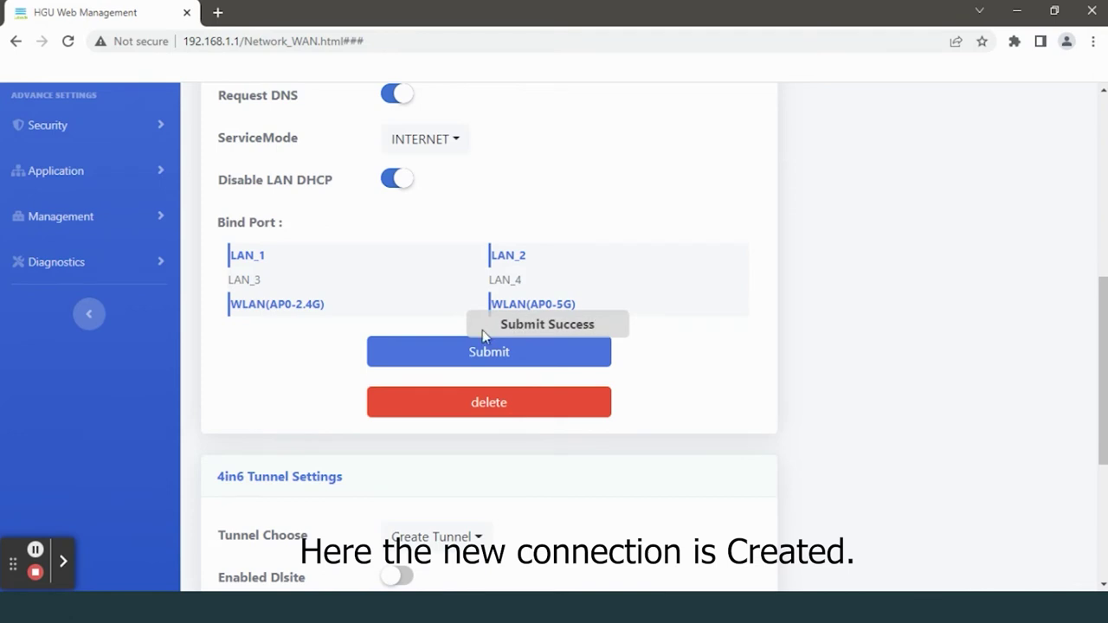
scroll(467, 329, "up", 5)
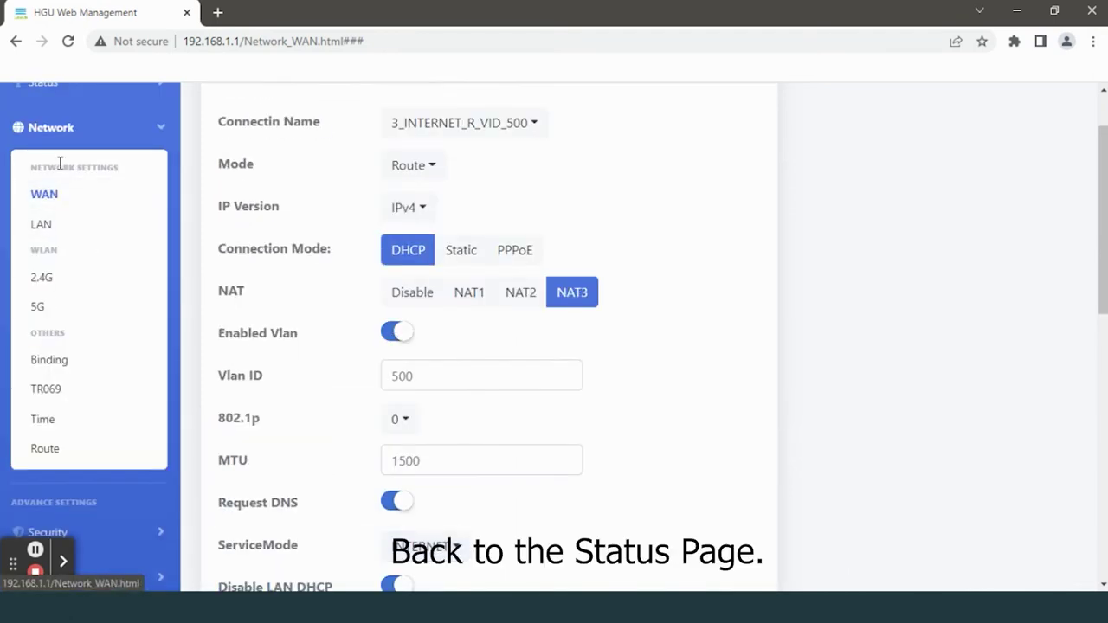
scroll(60, 163, "up", 1)
Step: Check 3_INTERNET_R is up under Status > WAN Info, then open Windows network settings
left_click(54, 167)
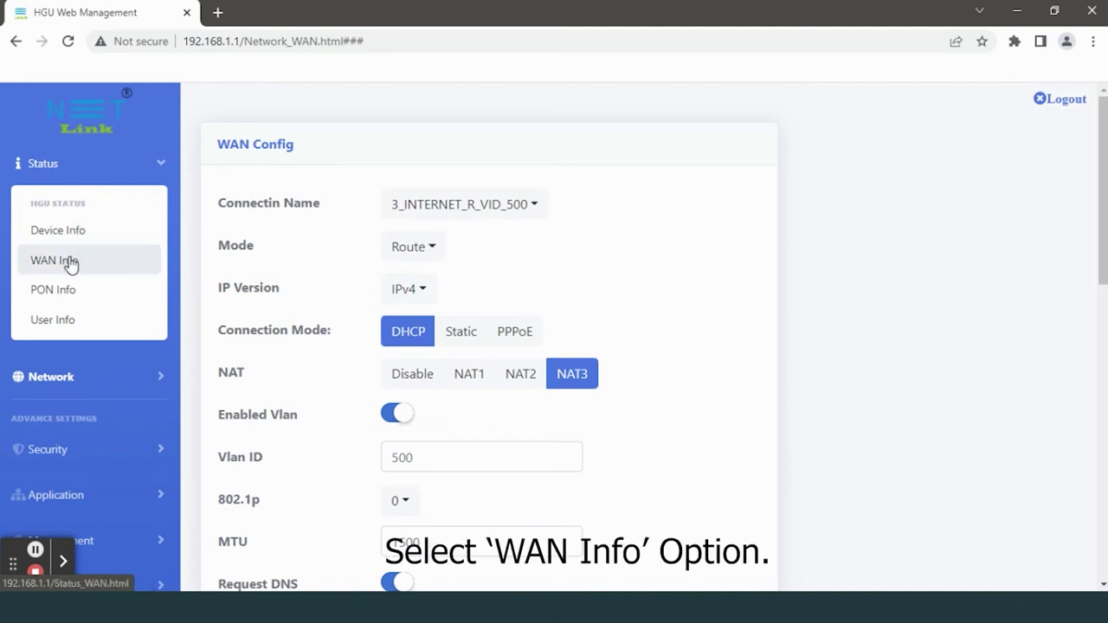
left_click(71, 265)
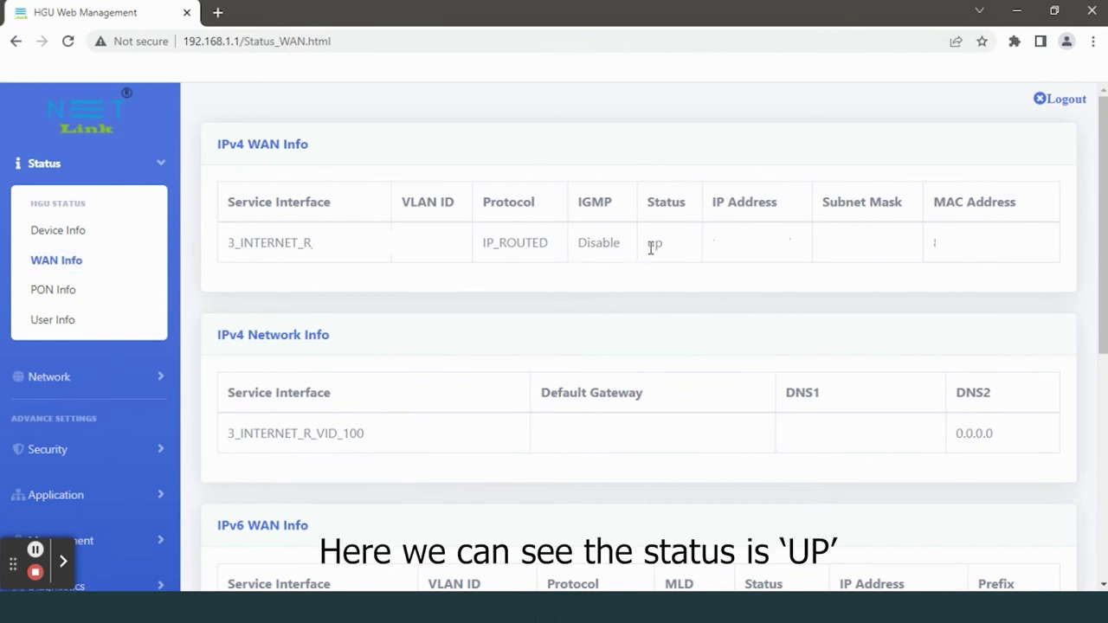
left_click_drag(651, 246, 667, 243)
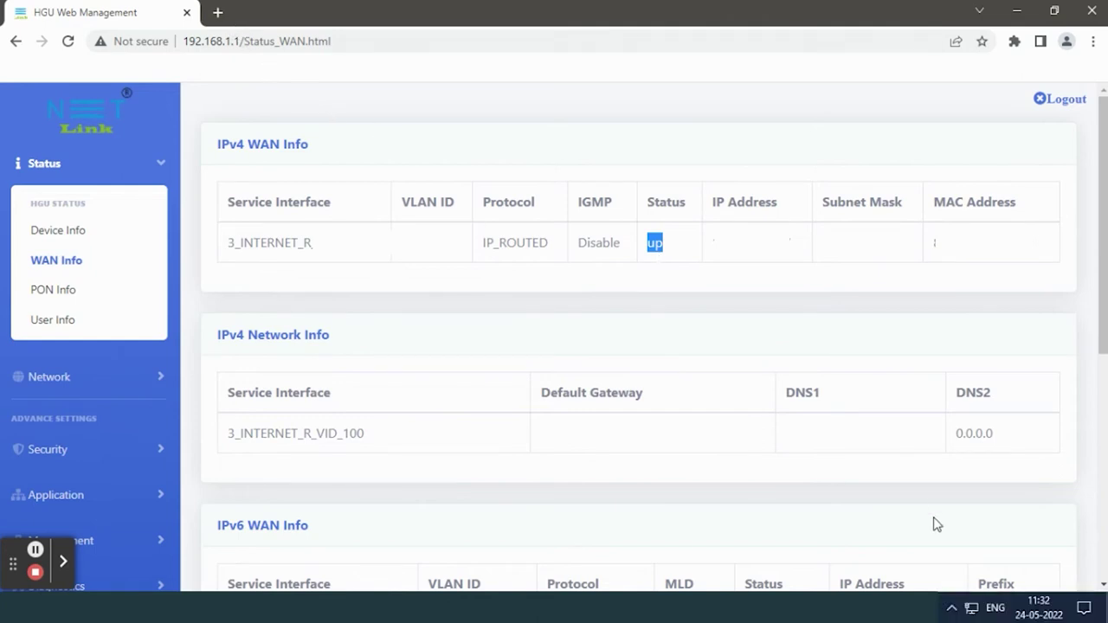
left_click(971, 606)
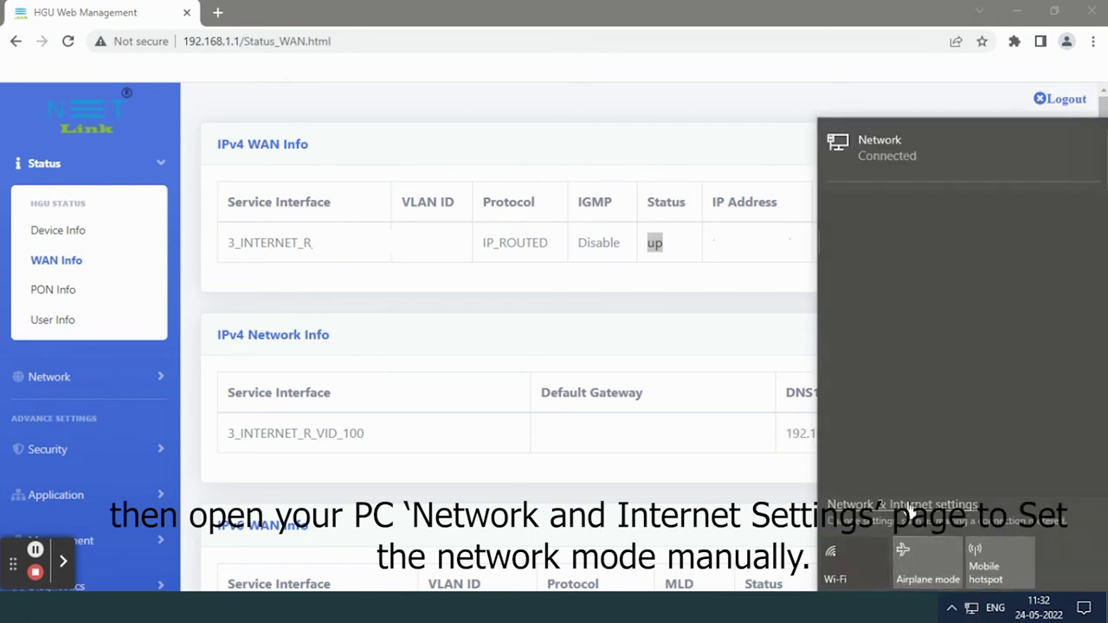
left_click(907, 511)
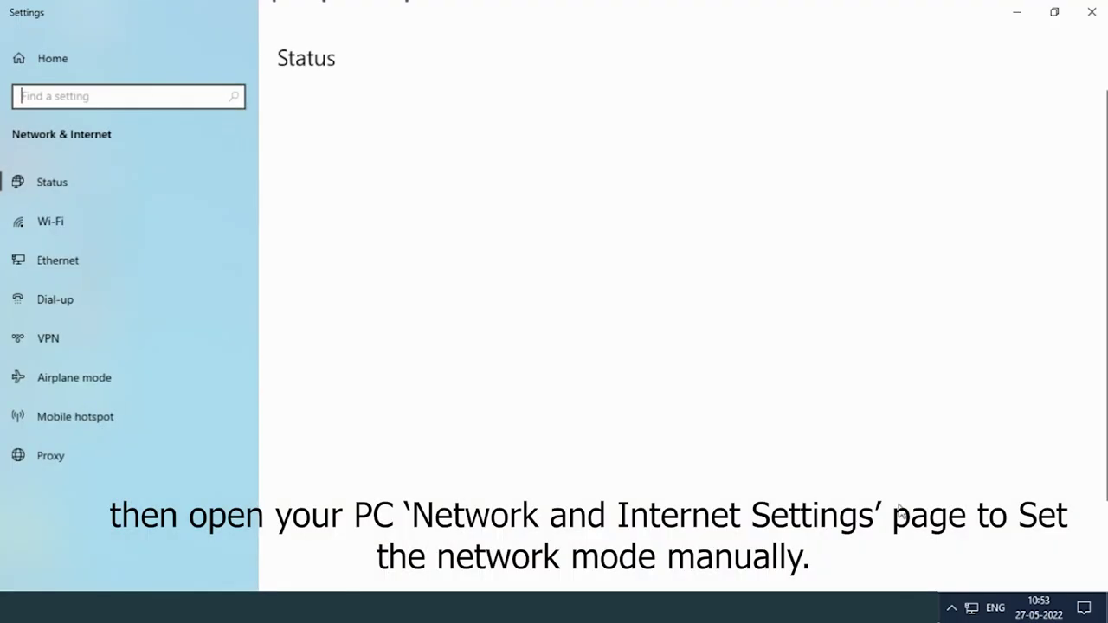
Step: Switch the wired connection's IP assignment to Manual with IPv4 turned on
left_click(396, 339)
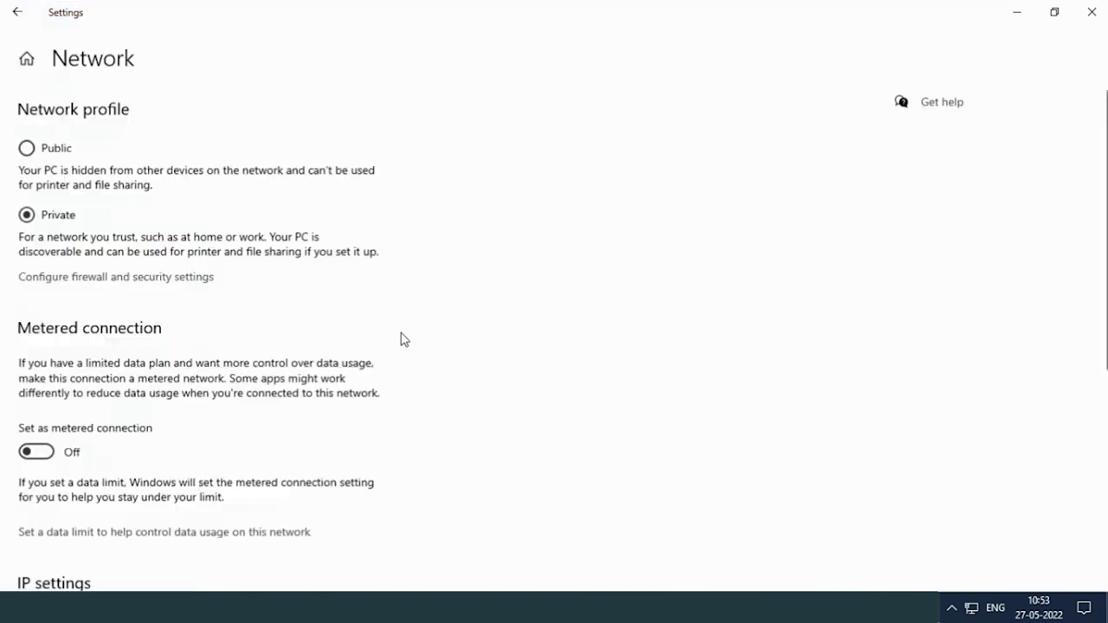
scroll(141, 282, "down", 5)
left_click(83, 338)
left_click(525, 286)
left_click(502, 319)
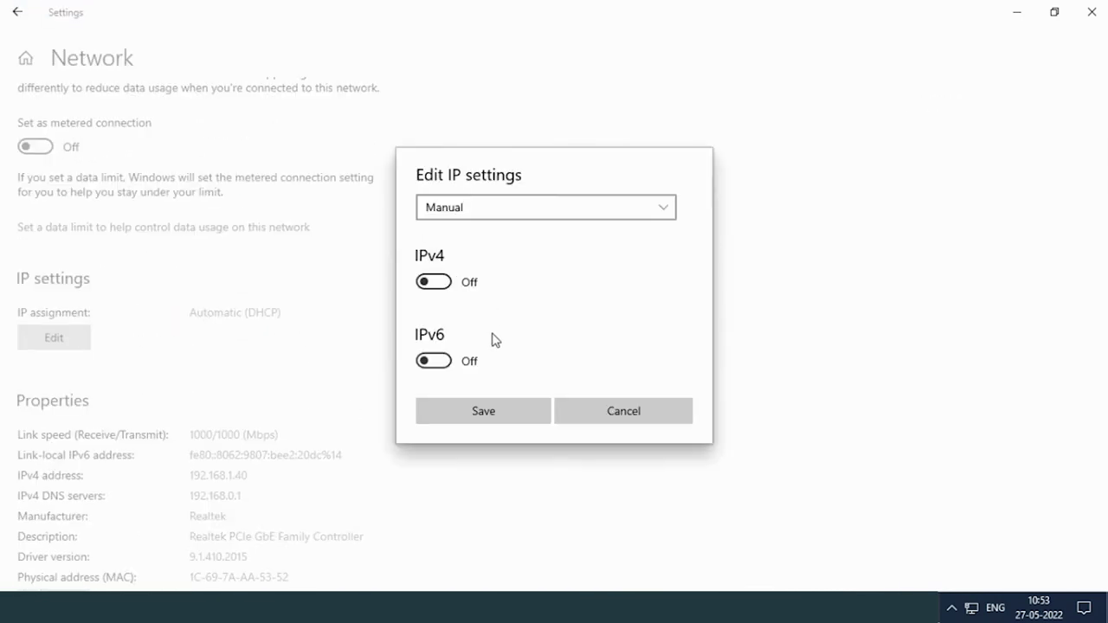
left_click(433, 282)
Step: Enter the PC's IPv4 address, subnet and gateway, and save the settings
left_click(511, 190)
type("192")
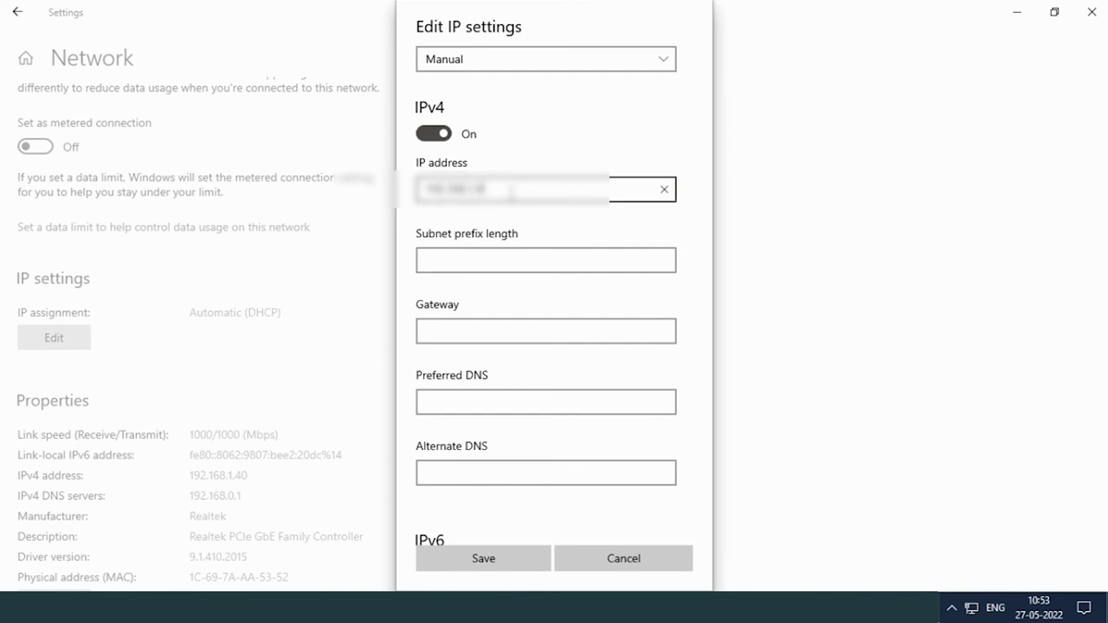
key("Tab")
type("255.255.25")
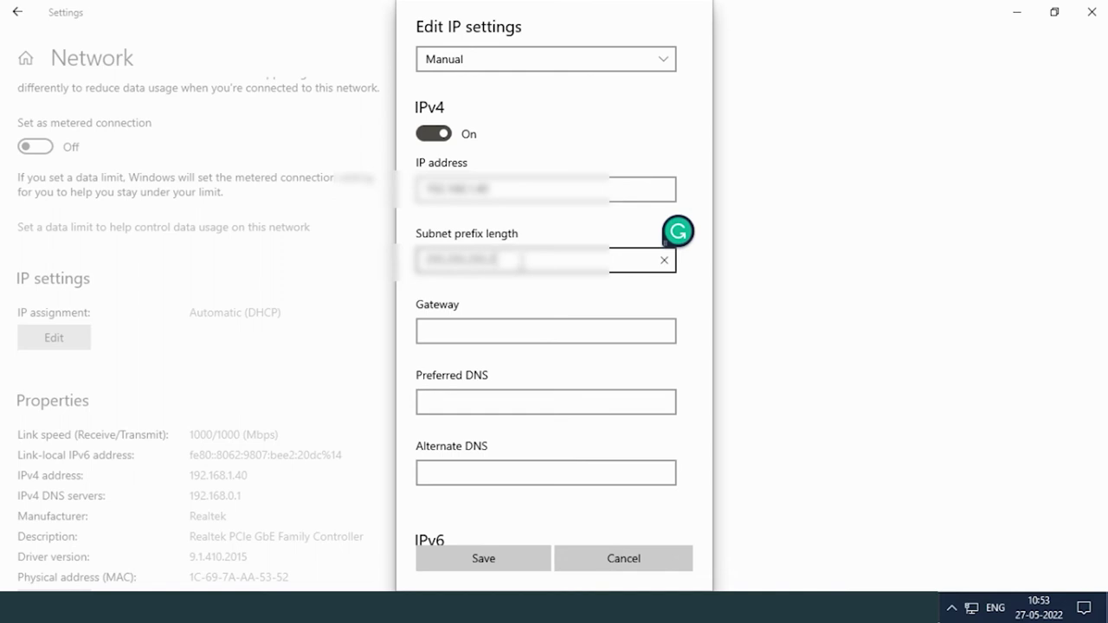
left_click(494, 334)
type("192")
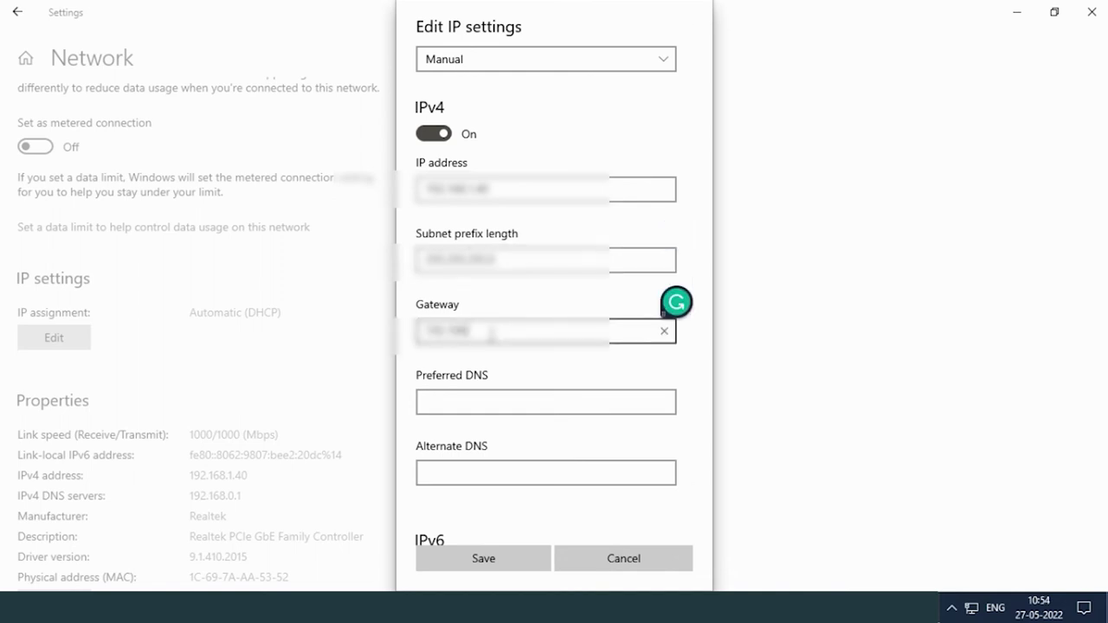
left_click(516, 576)
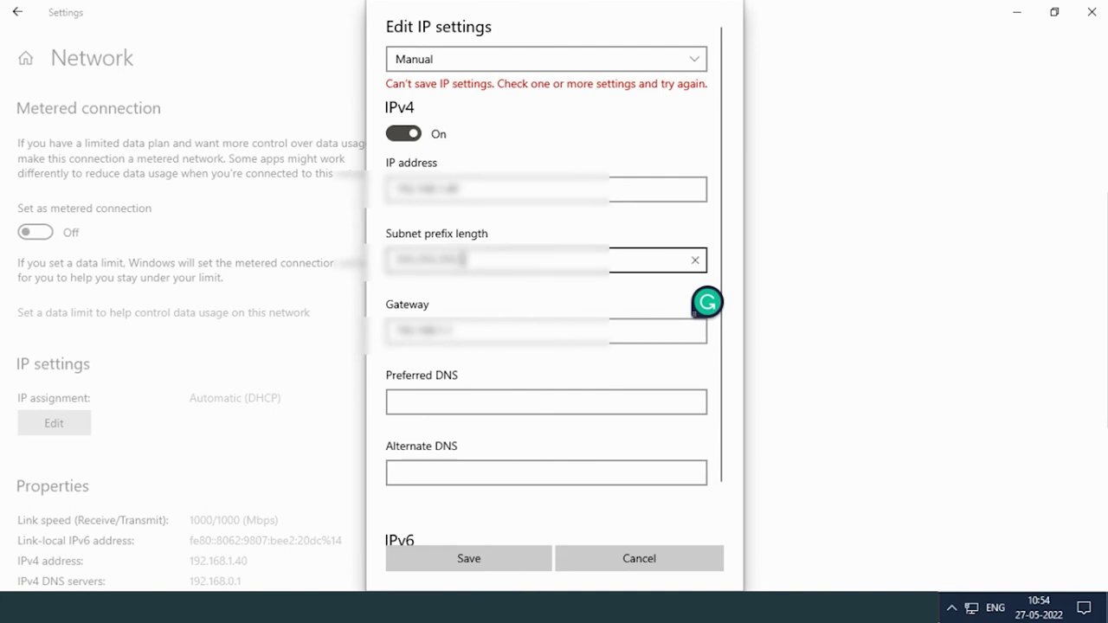
left_click(482, 571)
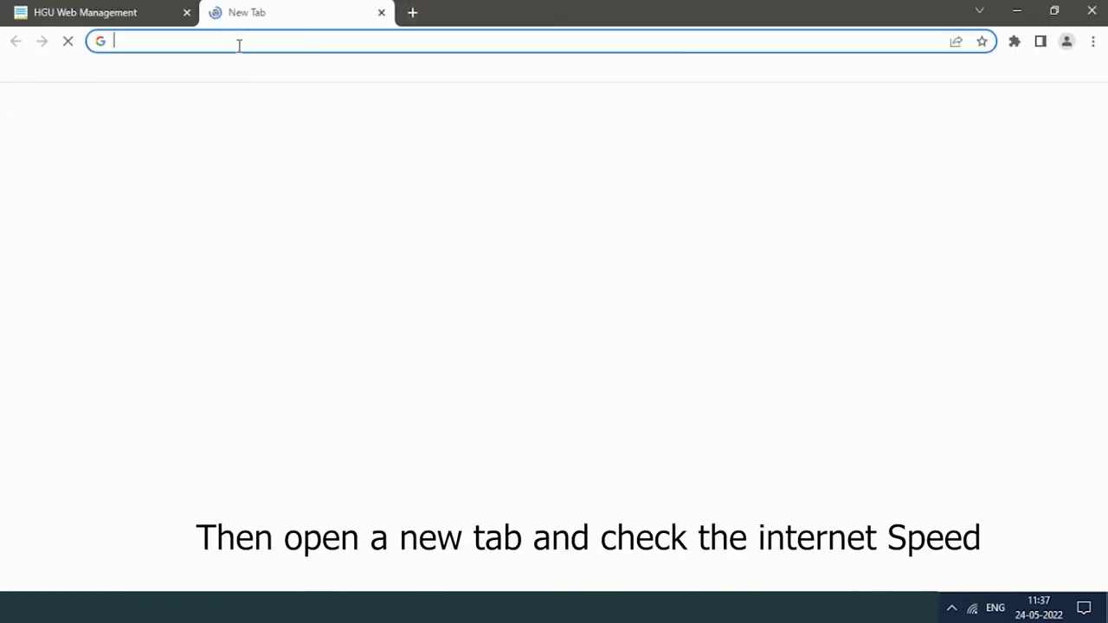
Step: Search Google for speedtest and open the Speedtest by Ookla result
left_click(240, 47)
left_click(245, 76)
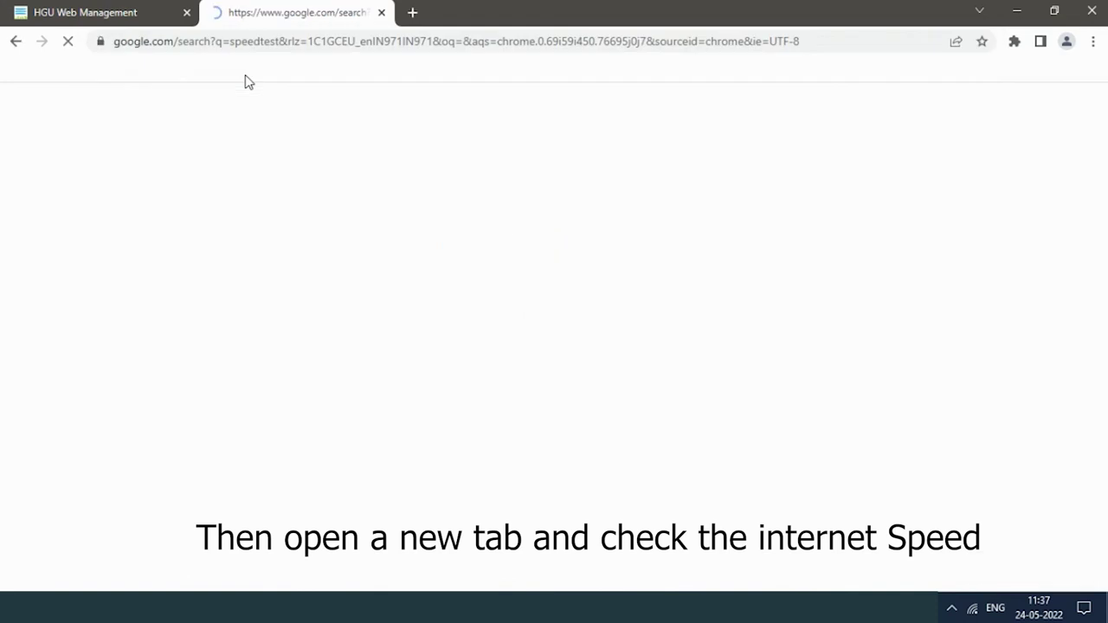
scroll(276, 414, "down", 1)
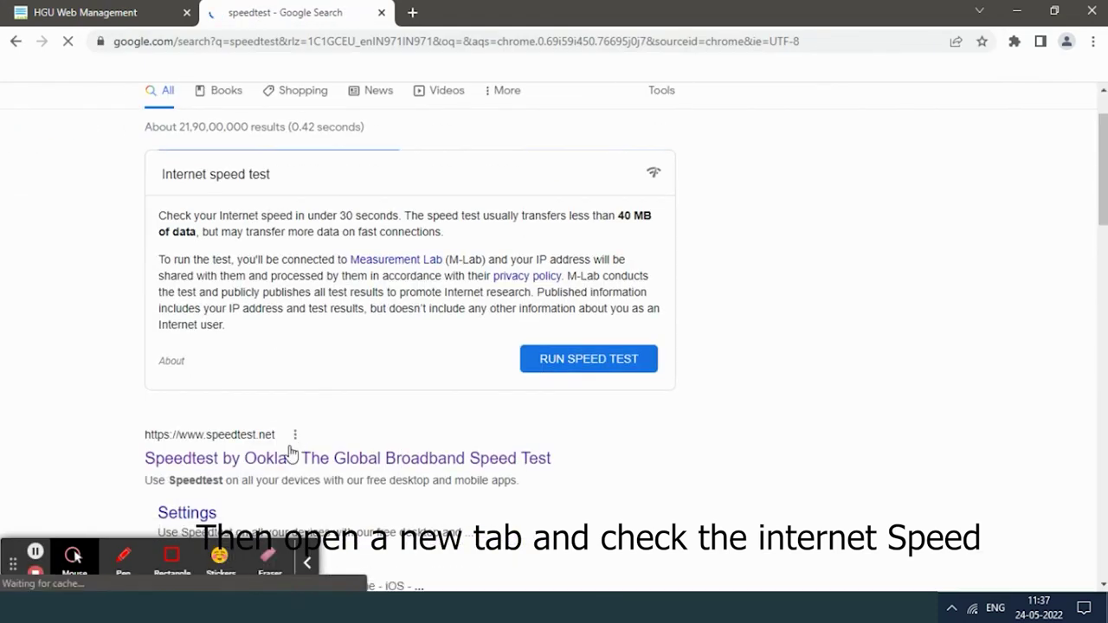
left_click(313, 563)
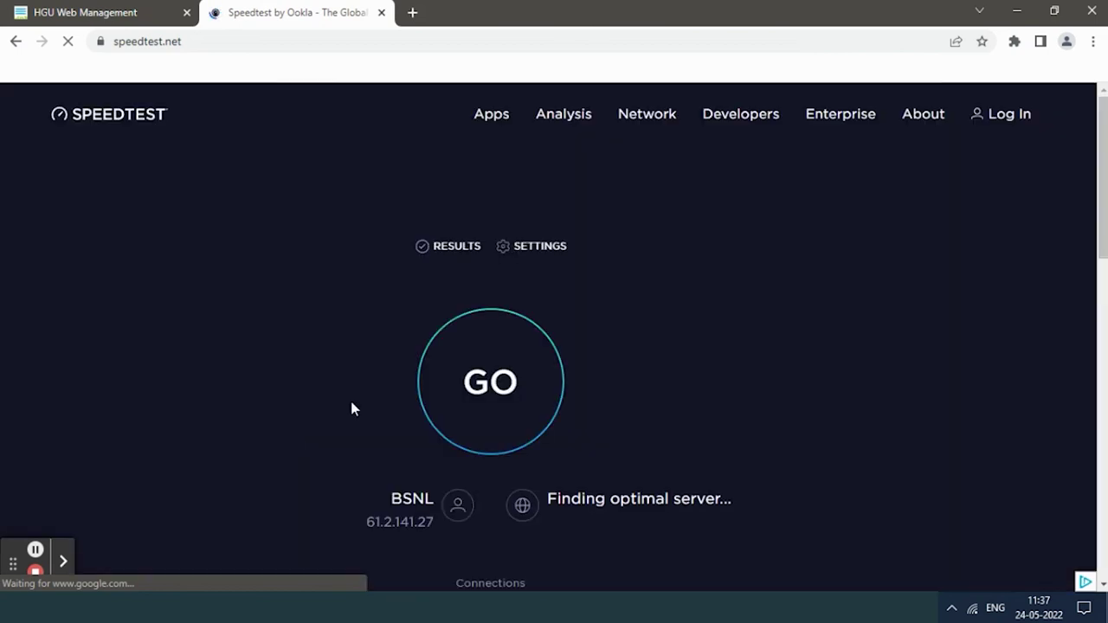
Step: Run the Ookla speed test, getting 30 ms ping and 281.95 Mbps download as upload starts
left_click(475, 399)
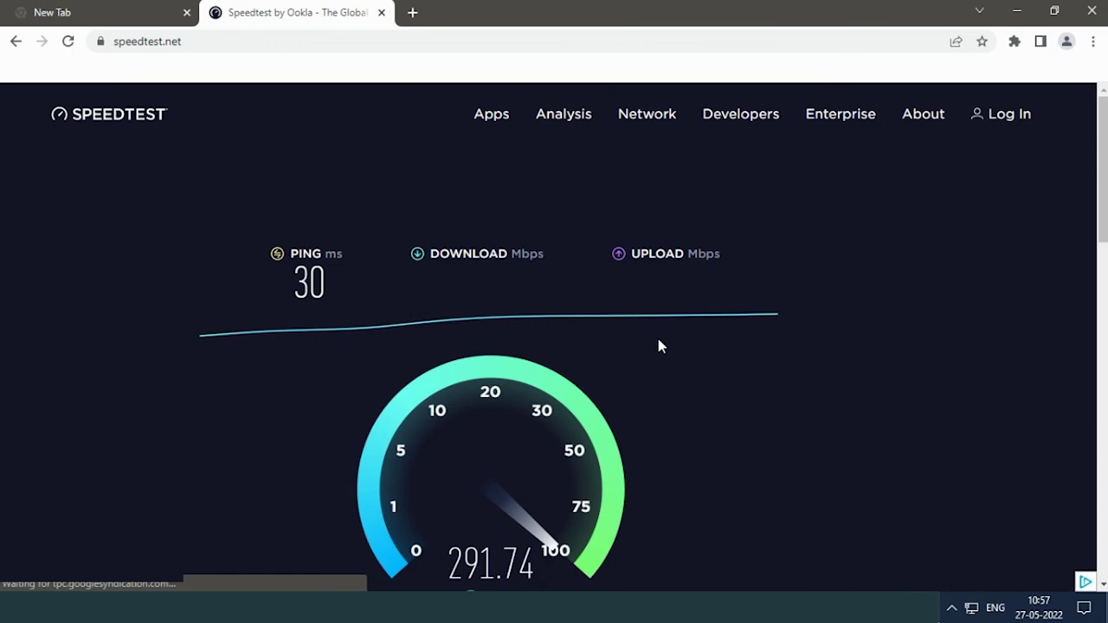
scroll(642, 345, "down", 1)
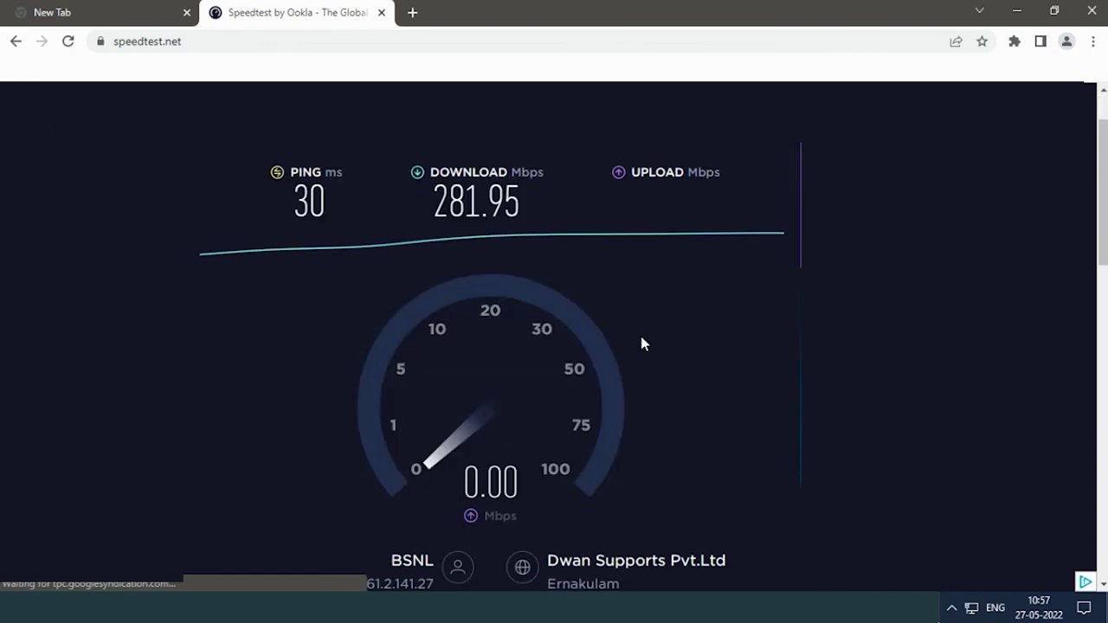